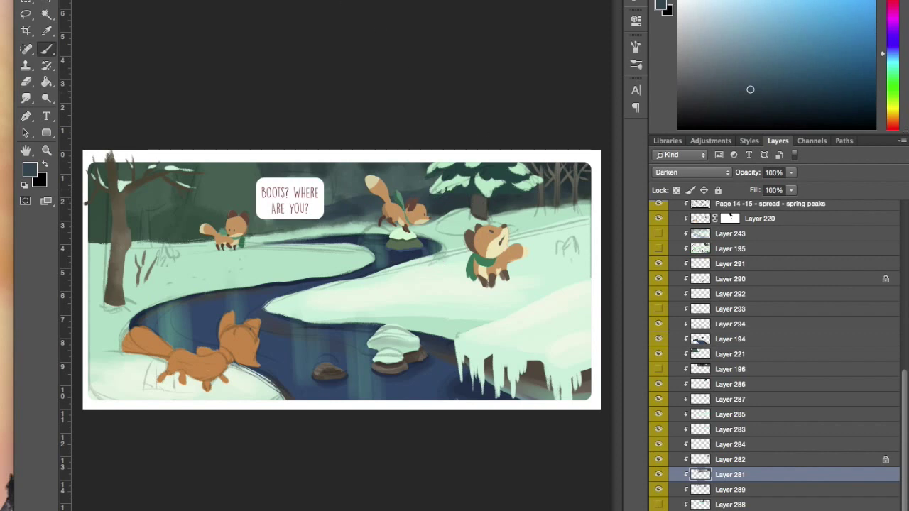
Lock the transparency of Layer 283 and paint muted green shading over the snow mound beneath the pine tree
click(169, 1)
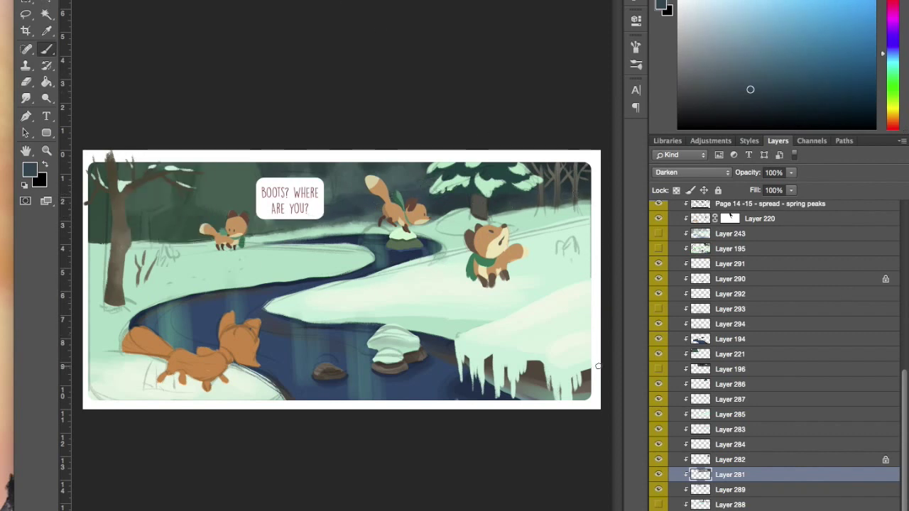
super+click(407, 274)
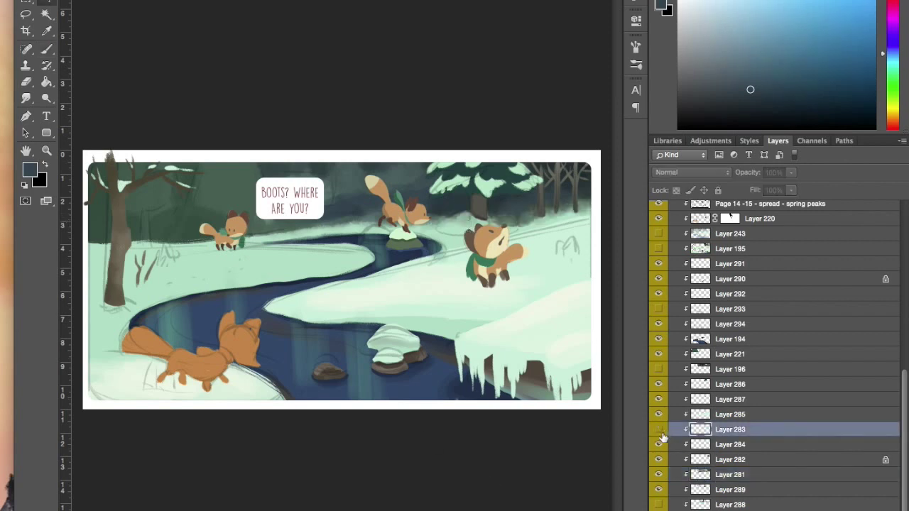
click(678, 190)
key(b)
alt+click(461, 224)
click(730, 31)
click(892, 65)
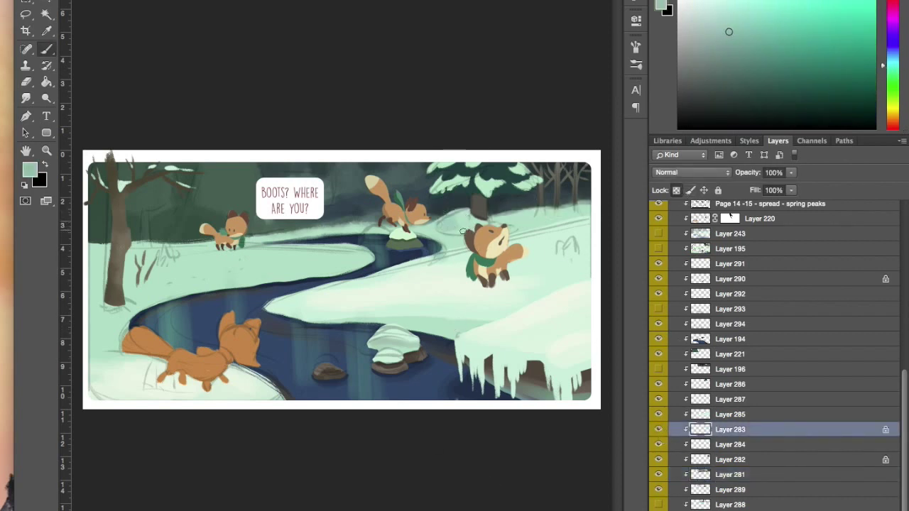
drag(541, 226, 500, 225)
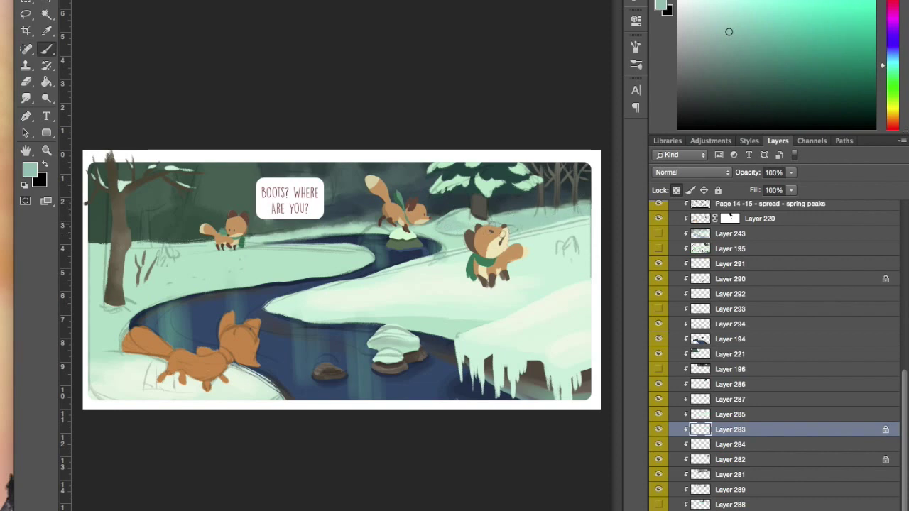
Blend the snow mound and distant snow bank with lighter and darker greens sampled from the artwork, leaving Layer 283's transparency unlocked
alt+click(465, 216)
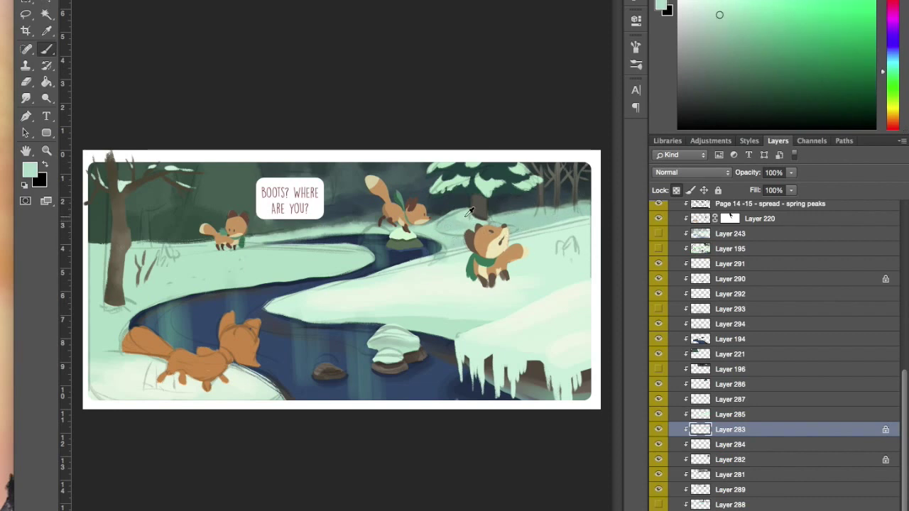
alt+click(451, 227)
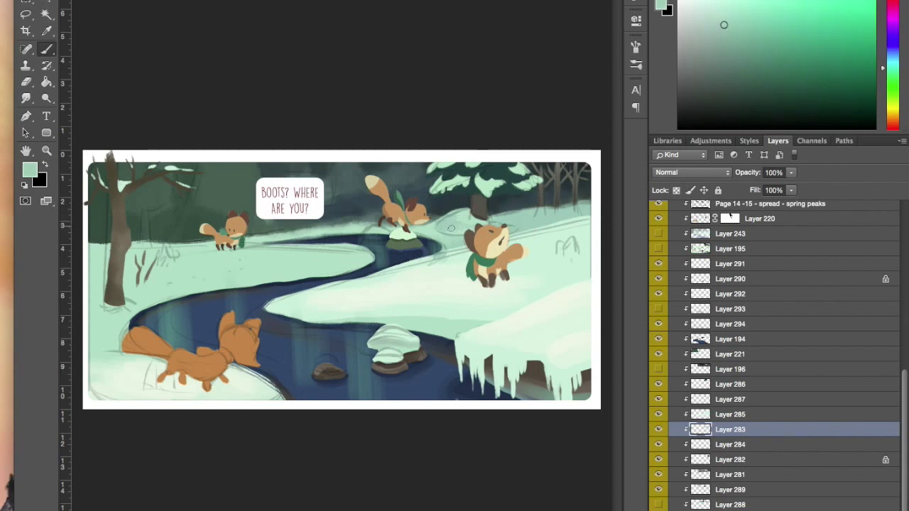
alt+click(477, 216)
key(slash)
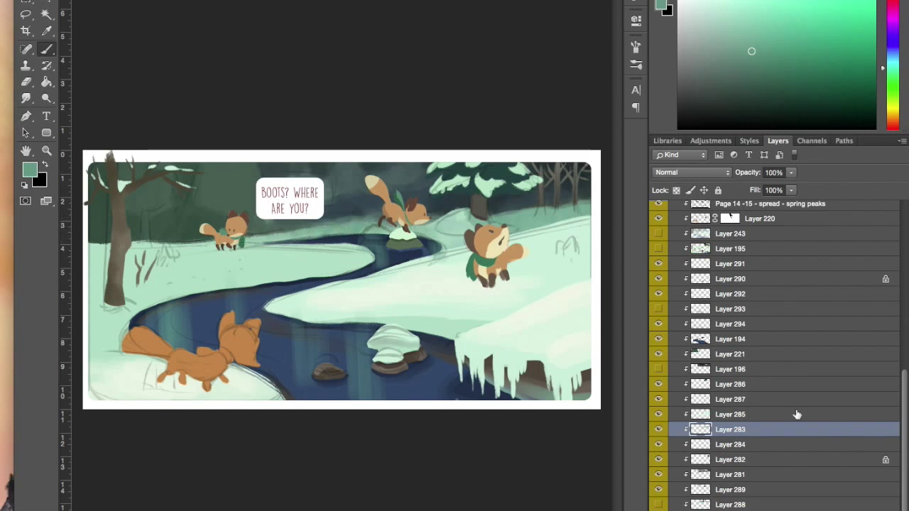
Add a new layer above Layer 295 and choose the Kyle's Paintbox - Gouache Bonus Gritty Dry brush
click(773, 235)
scroll(774, 299, up, 5)
click(773, 281)
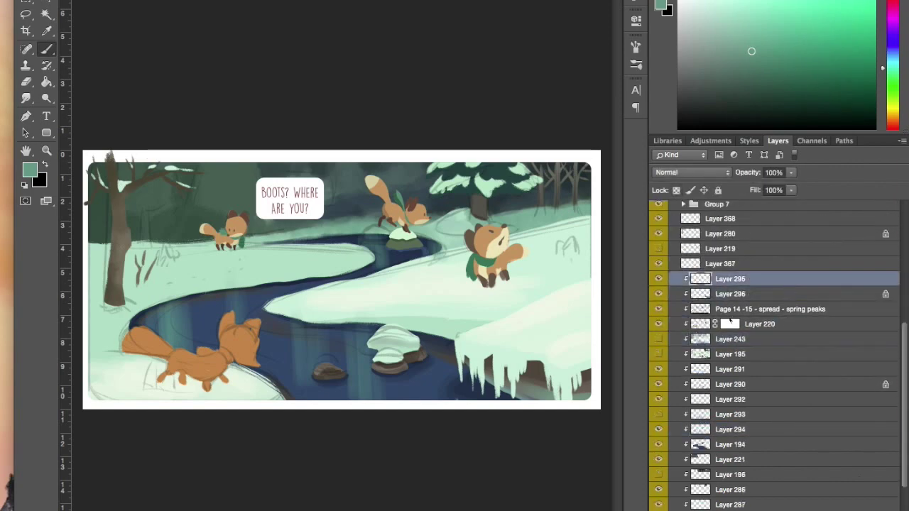
key(super+shift+alt+n)
click(65, 3)
mouse_move(272, 142)
mouse_down()
mouse_move(273, 150)
mouse_move(275, 98)
mouse_up()
scroll(275, 98, up, 5)
scroll(275, 98, down, 5)
scroll(274, 95, down, 5)
scroll(273, 96, up, 4)
click(229, 46)
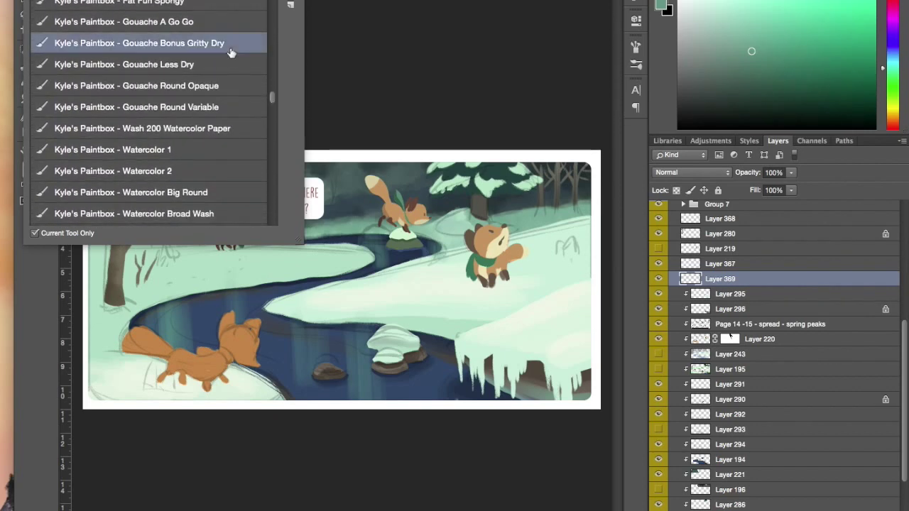
Paint bright green flower buds, stems and grass blades over the plant sketch on the snow beside the howling fox
click(893, 90)
click(810, 76)
click(845, 54)
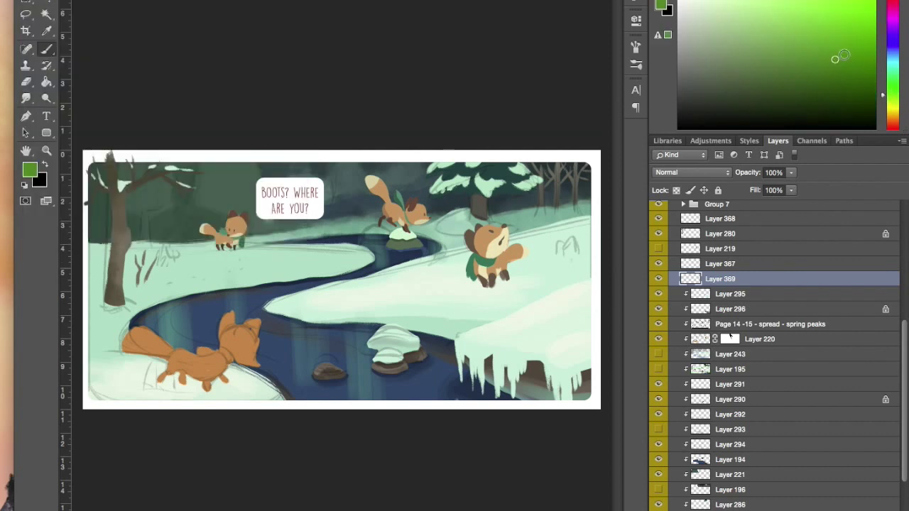
key(super+plus)
key(super+plus)
key(super+plus)
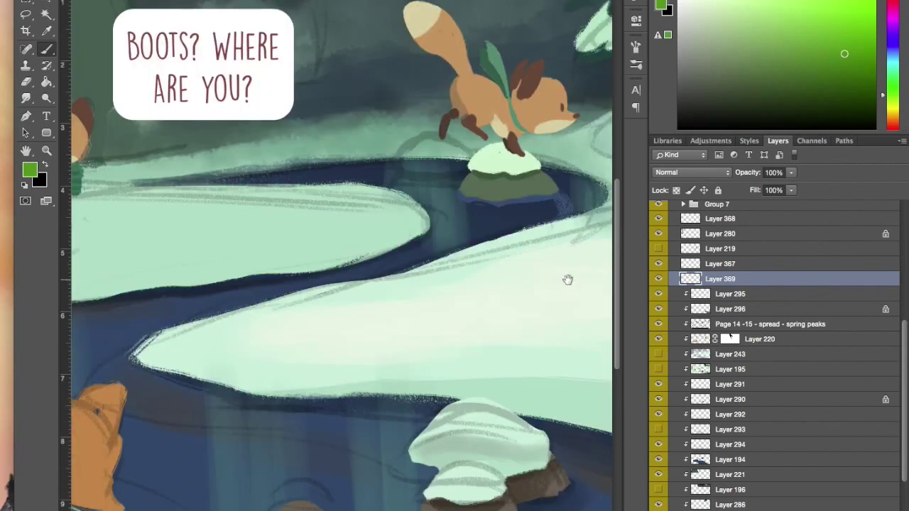
drag(568, 280, 331, 339)
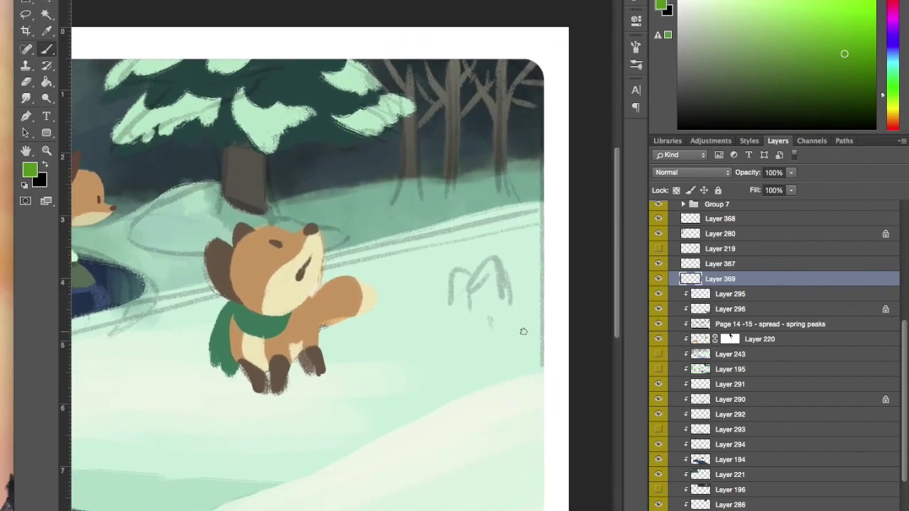
mouse_move(511, 305)
mouse_down()
mouse_move(514, 267)
mouse_move(510, 306)
mouse_move(515, 267)
mouse_move(502, 288)
mouse_move(495, 251)
mouse_move(478, 276)
mouse_up()
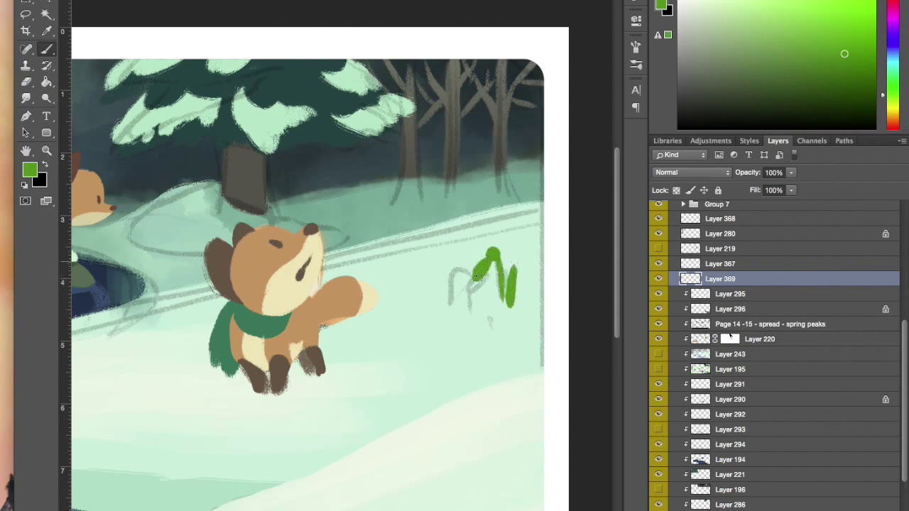
mouse_move(519, 304)
mouse_down()
mouse_move(533, 270)
mouse_move(516, 309)
mouse_up()
drag(455, 263, 462, 288)
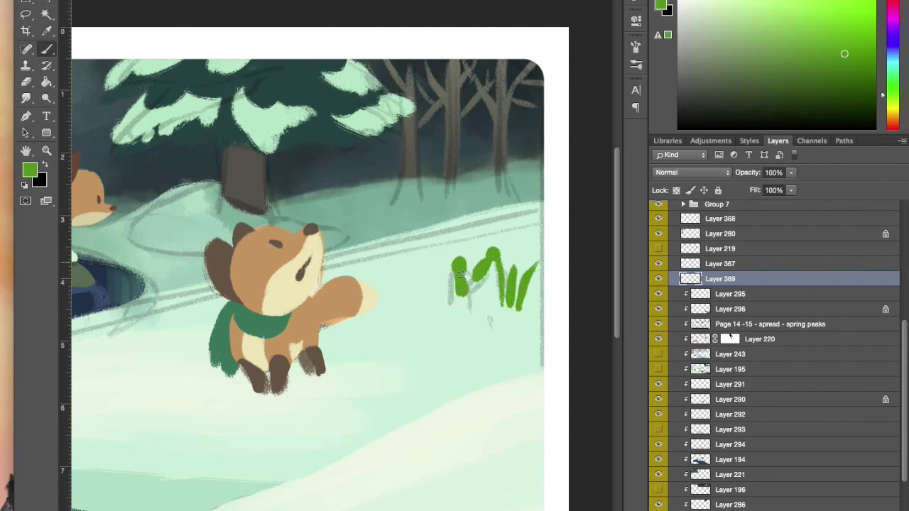
mouse_move(463, 266)
mouse_down()
mouse_move(476, 319)
mouse_move(485, 294)
mouse_move(445, 310)
mouse_move(452, 308)
mouse_up()
Lock the flower layer's transparency and paint the two hanging blossoms ochre with bright yellow highlights
click(679, 190)
drag(889, 96, 890, 118)
click(860, 39)
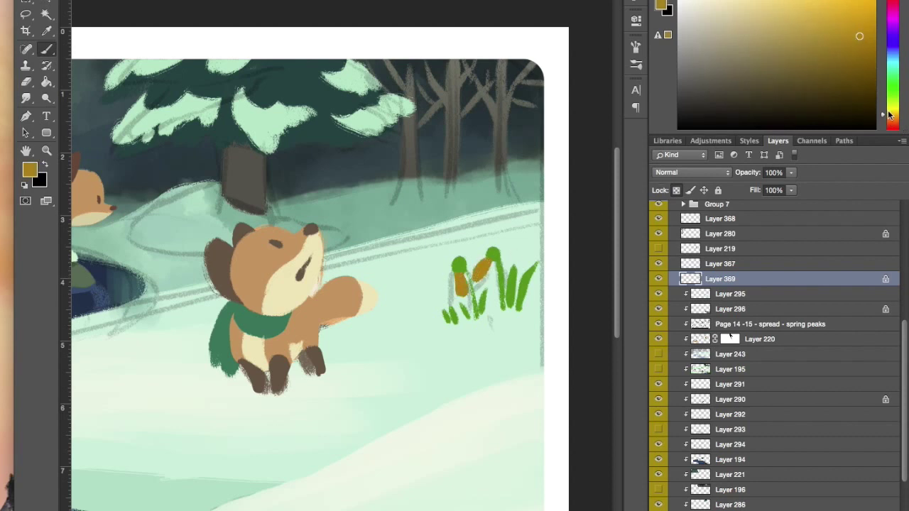
click(889, 110)
click(824, 1)
drag(482, 261, 483, 270)
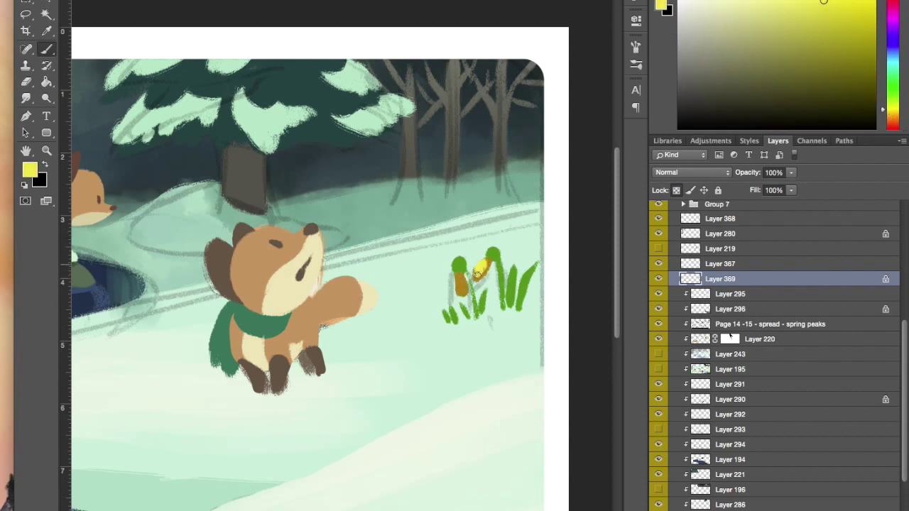
drag(457, 276, 458, 288)
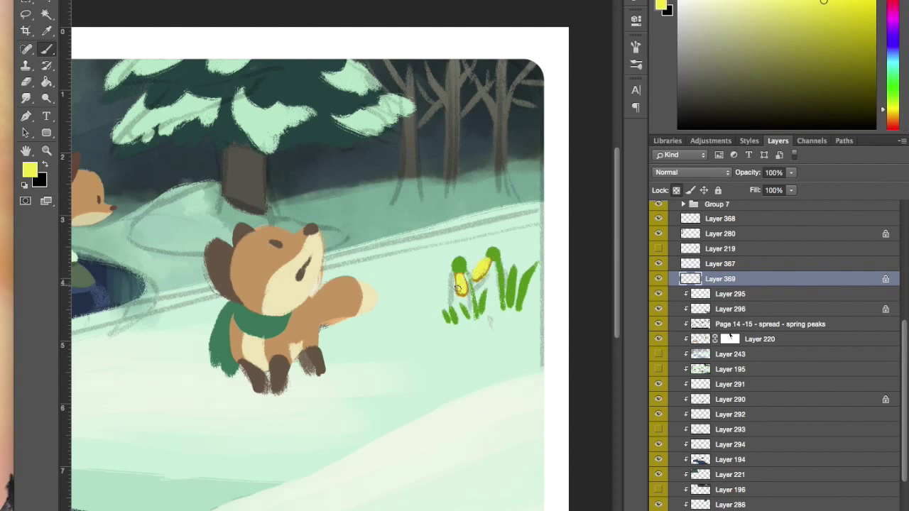
Add light green highlights to the flower stems and tops
alt+click(495, 255)
drag(889, 88, 887, 95)
click(785, 11)
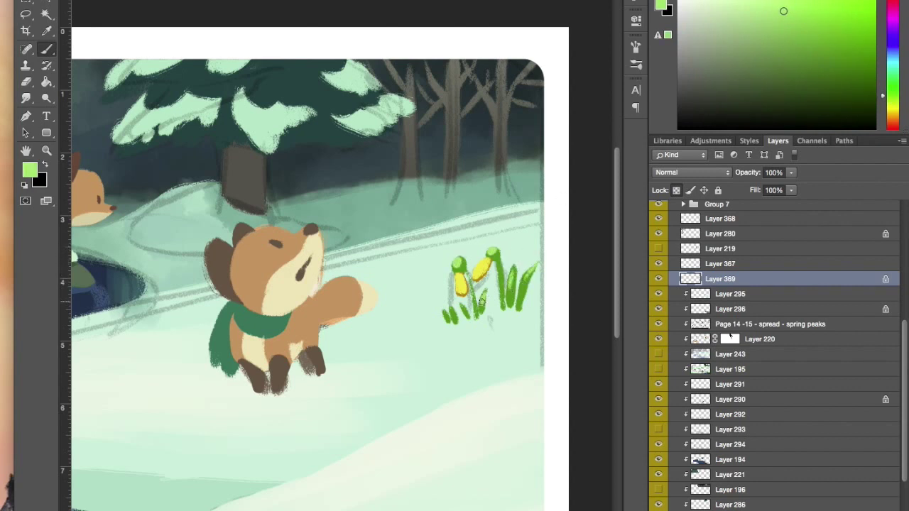
Switch to another brush preset, extend the highlights on the plants and shade the leaf bases dark green
click(36, 2)
drag(273, 104, 273, 142)
click(241, 127)
click(315, 140)
drag(455, 260, 493, 255)
alt+click(530, 304)
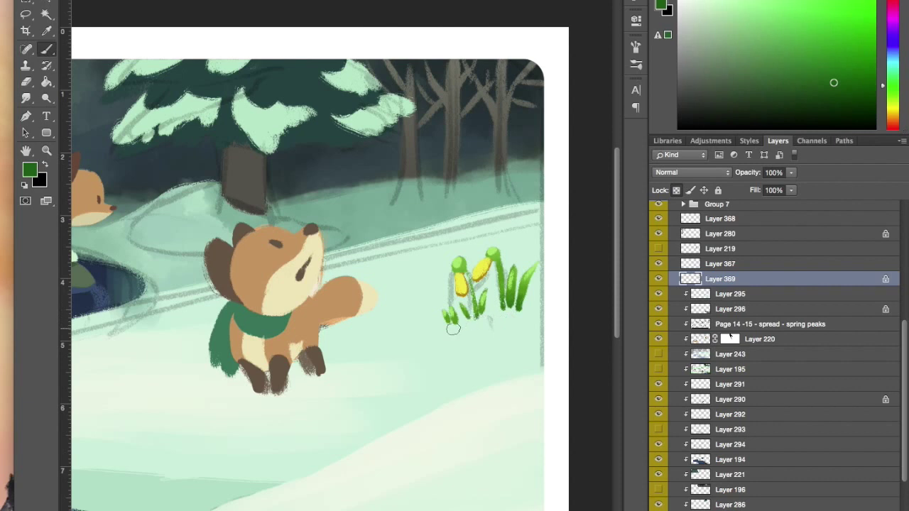
Add a new layer beneath the flower layer and paint pale snow around the plants' base
key(ctrl+shift+alt+n)
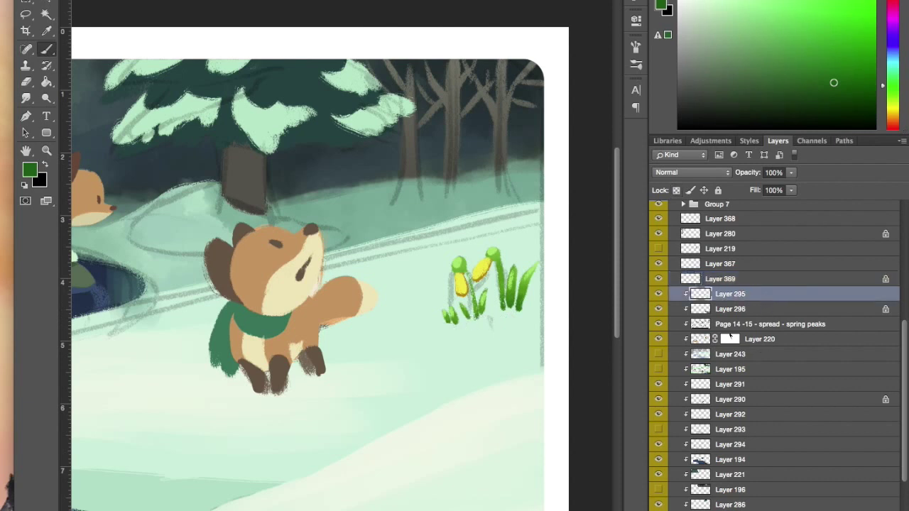
alt+click(484, 327)
alt+click(521, 389)
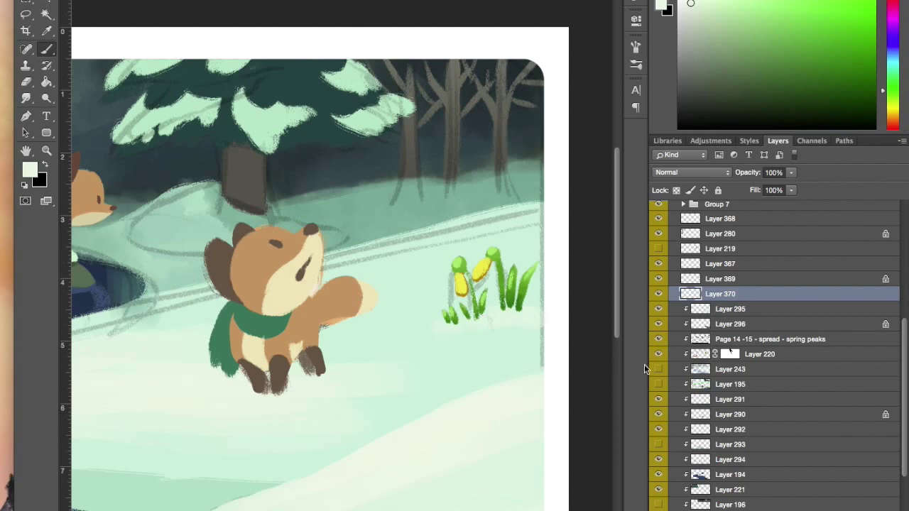
Hide the sketch layer "Page 14 -15 - spread - spring peaks"
mouse_move(323, 416)
mouse_down()
mouse_move(465, 466)
mouse_move(461, 475)
mouse_move(503, 447)
mouse_move(518, 448)
mouse_move(469, 496)
mouse_up()
key(v)
super+click(480, 320)
click(659, 341)
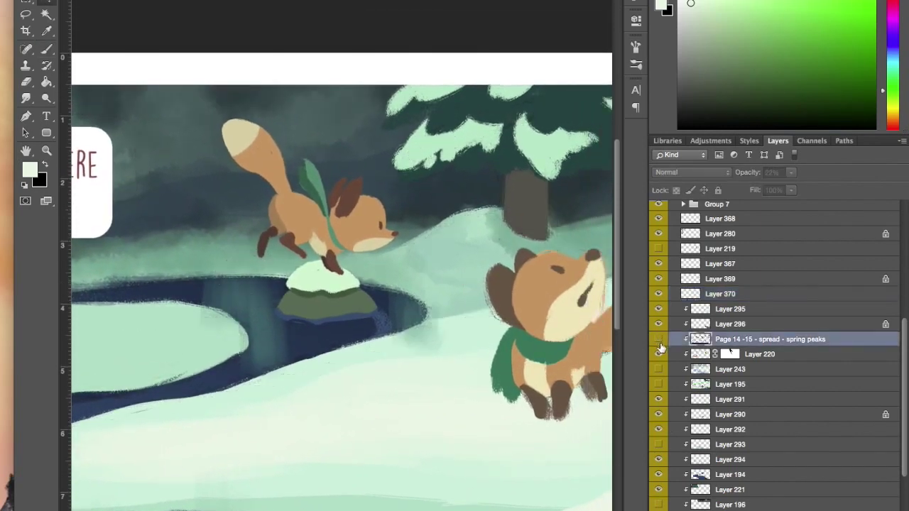
mouse_move(595, 460)
mouse_down()
mouse_move(432, 436)
mouse_move(483, 444)
mouse_move(525, 434)
mouse_move(500, 445)
mouse_move(584, 464)
mouse_up()
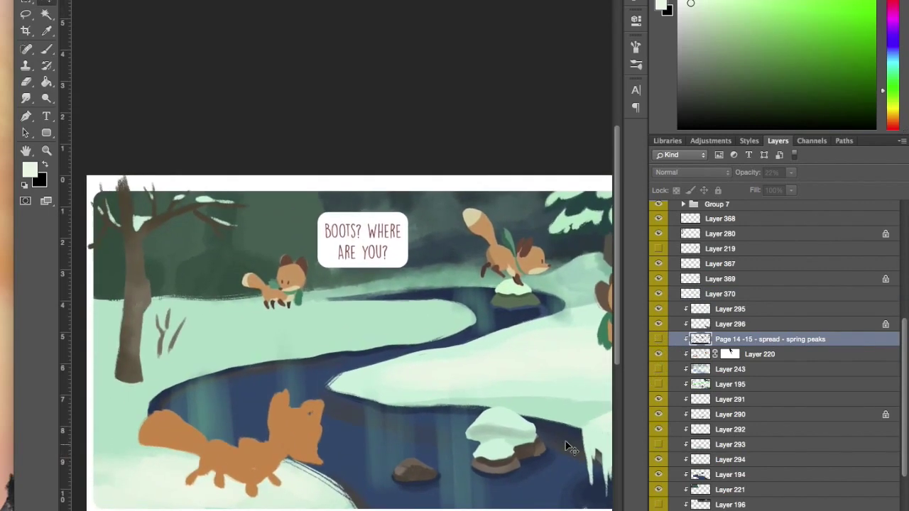
Choose another brush preset and smooth the river's upper bank edge on Layer 194 with dark navy sampled from the water
super+click(448, 330)
key(b)
click(36, 1)
drag(272, 141, 271, 95)
click(225, 94)
key(Return)
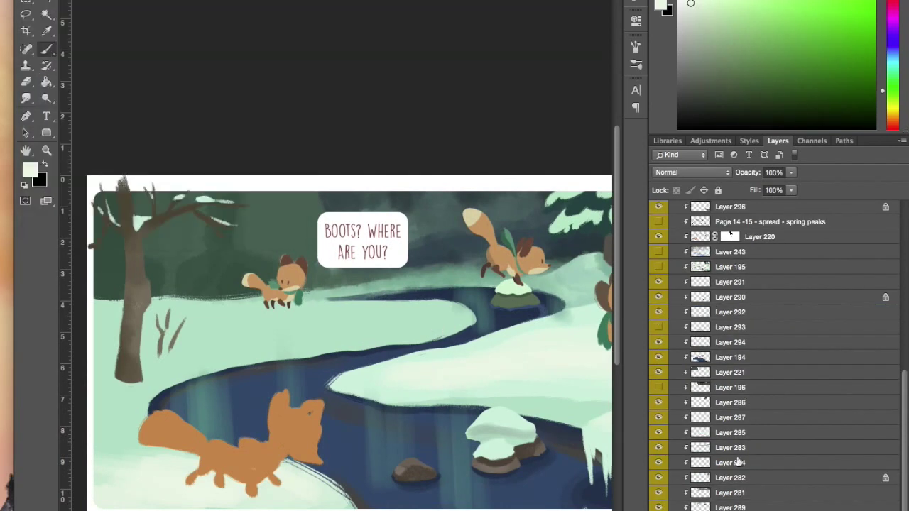
click(731, 359)
alt+click(396, 341)
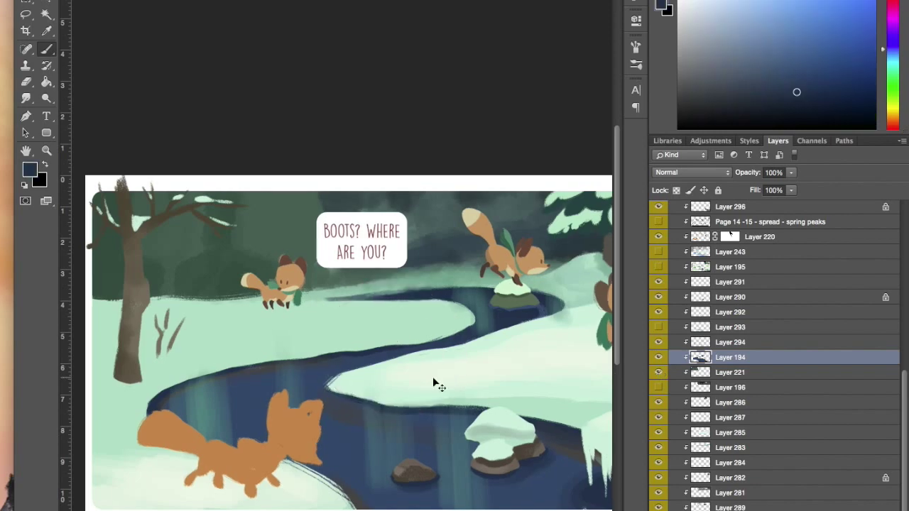
key(super+plus)
mouse_move(560, 381)
mouse_down()
mouse_move(591, 368)
mouse_move(449, 404)
mouse_move(471, 403)
mouse_move(135, 443)
mouse_up()
drag(526, 472, 599, 450)
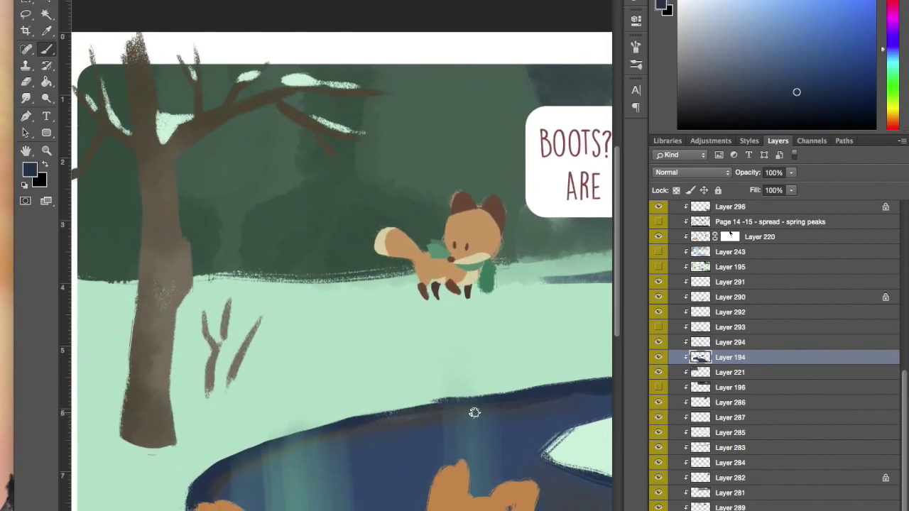
Erase the parts of the water reflections on Layer 294 that spill over the snow bank
key(v)
click(518, 446)
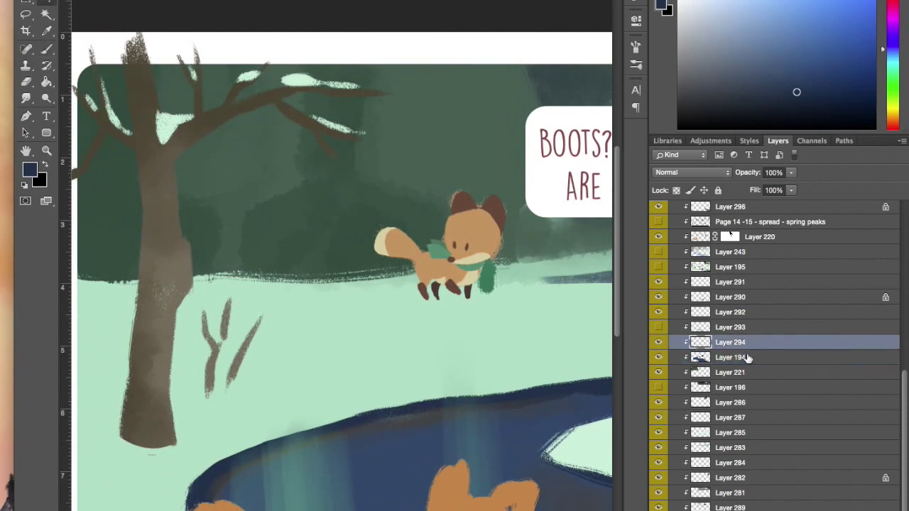
alt+click(751, 350)
key(super+z)
shift+click(773, 358)
super+click(747, 359)
key(e)
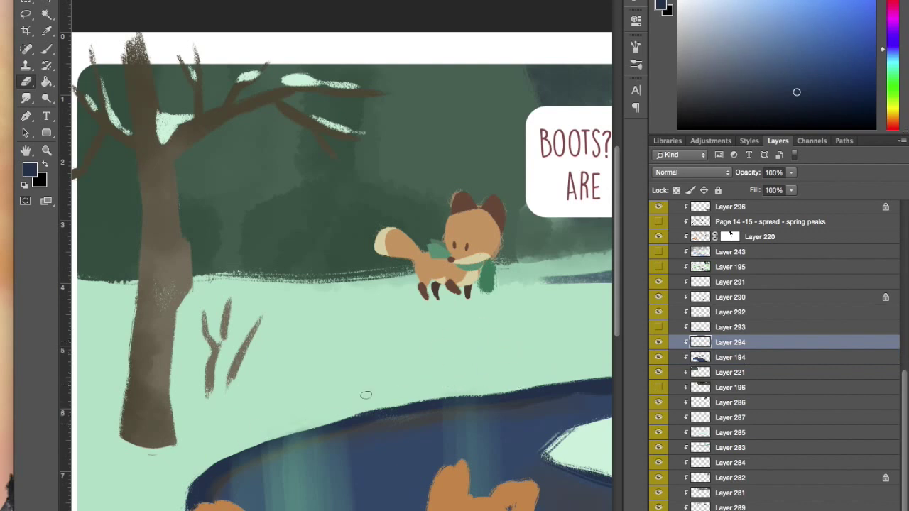
Add a new layer above Layer 221 and paint a sampled muted green shadow along the left snow bank's river edge
click(764, 376)
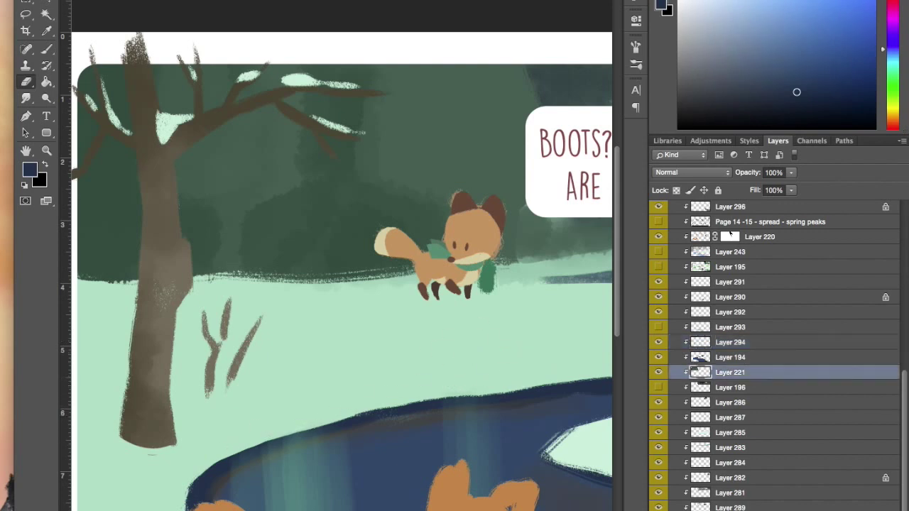
key(super+shift+alt+n)
mouse_move(572, 479)
mouse_down()
mouse_move(451, 447)
mouse_move(381, 447)
mouse_up()
key(b)
alt+click(589, 204)
drag(577, 343, 533, 358)
mouse_move(605, 294)
mouse_down()
mouse_move(601, 308)
mouse_move(572, 319)
mouse_move(456, 346)
mouse_up()
drag(571, 312, 409, 351)
mouse_move(534, 335)
mouse_down()
mouse_move(465, 348)
mouse_move(554, 323)
mouse_move(317, 368)
mouse_up()
mouse_move(333, 411)
mouse_down()
mouse_move(445, 426)
mouse_move(537, 418)
mouse_up()
mouse_move(554, 363)
mouse_down()
mouse_move(456, 391)
mouse_move(543, 363)
mouse_move(299, 414)
mouse_move(219, 443)
mouse_move(188, 453)
mouse_up()
mouse_move(295, 413)
mouse_down()
mouse_move(191, 451)
mouse_move(163, 489)
mouse_up()
Paint the same muted green shadow along the lower edge of the central snow bank
drag(494, 485, 294, 398)
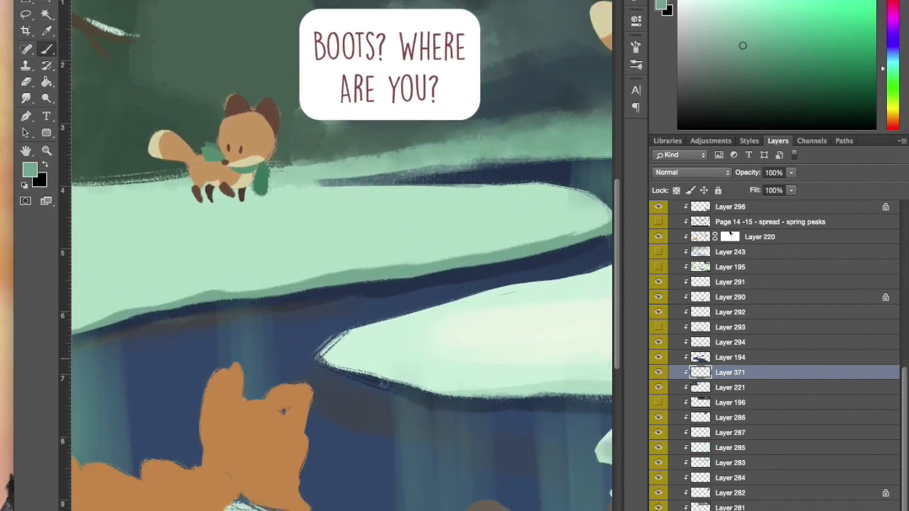
drag(532, 433, 344, 429)
mouse_move(333, 390)
mouse_down()
mouse_move(247, 386)
mouse_move(476, 389)
mouse_move(340, 388)
mouse_move(508, 428)
mouse_up()
key(ctrl+0)
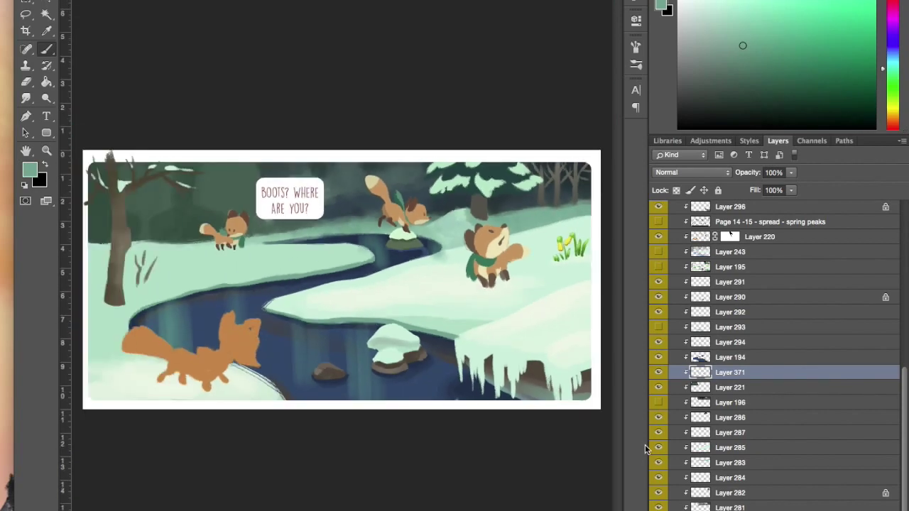
Soften the shadows along both snow banks with the Kyle's Real Watercolor - Soft Irregular Wash 150 brush
click(39, 1)
drag(273, 95, 277, 141)
click(214, 83)
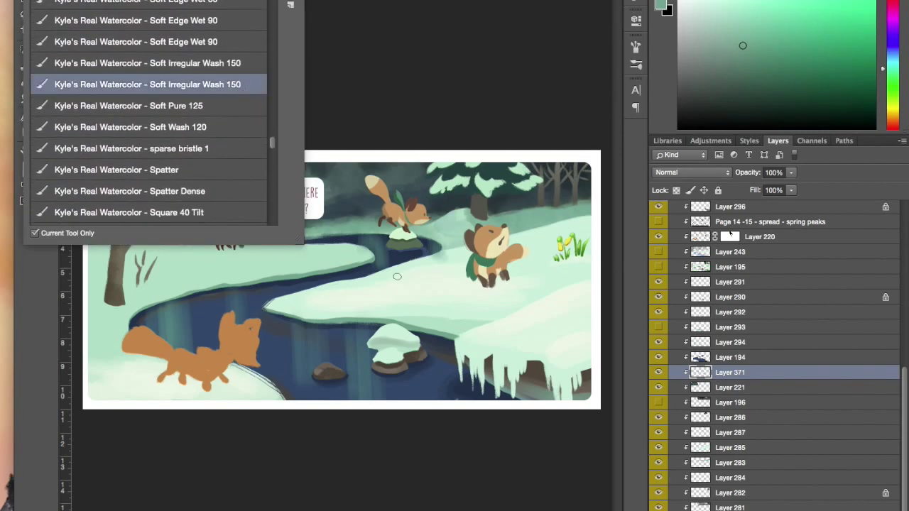
click(398, 277)
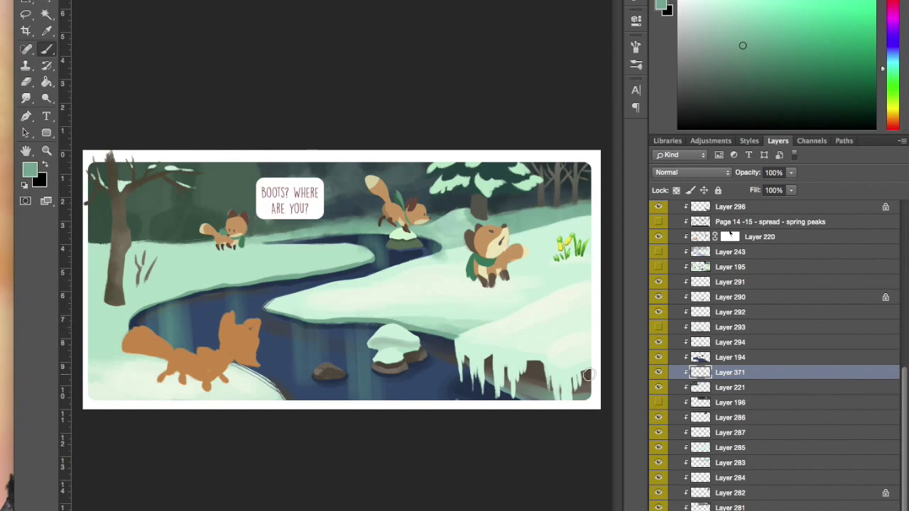
drag(427, 332, 265, 312)
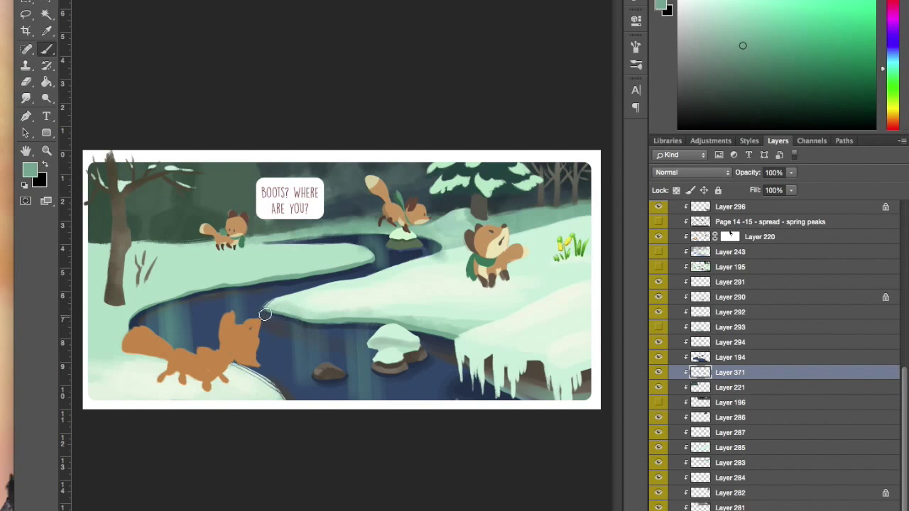
mouse_move(377, 256)
mouse_down()
mouse_move(307, 273)
mouse_move(320, 276)
mouse_up()
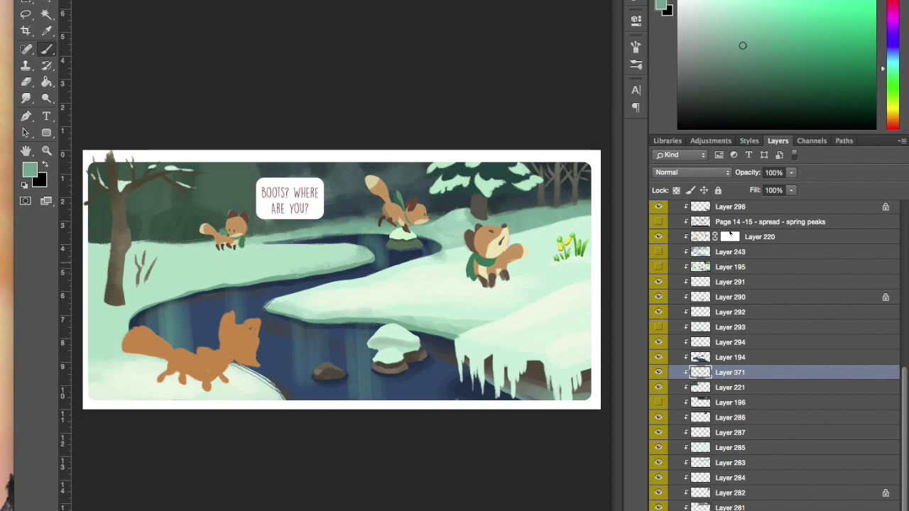
Extend the muted green shading across the left snow bank, continuing it on a new layer above Layer 196
drag(236, 282, 196, 289)
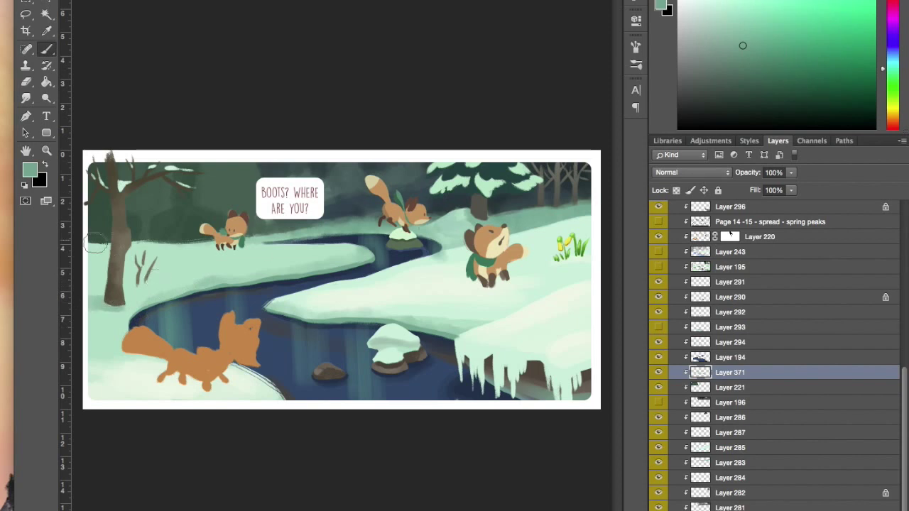
click(748, 387)
click(748, 402)
key(super+shift+alt+n)
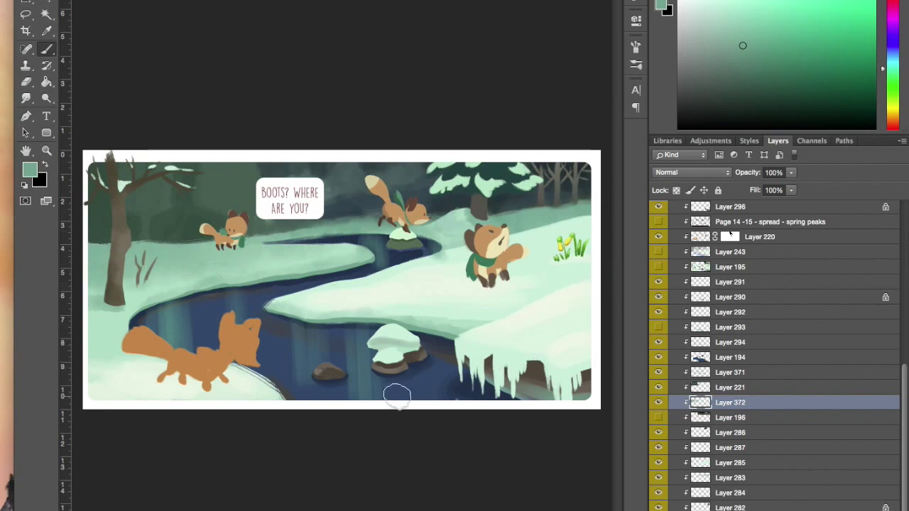
Lock the transparent pixels of Layer 295 and paint a sampled pale mint along the edge of the icicle-covered snow bank
super+click(397, 396)
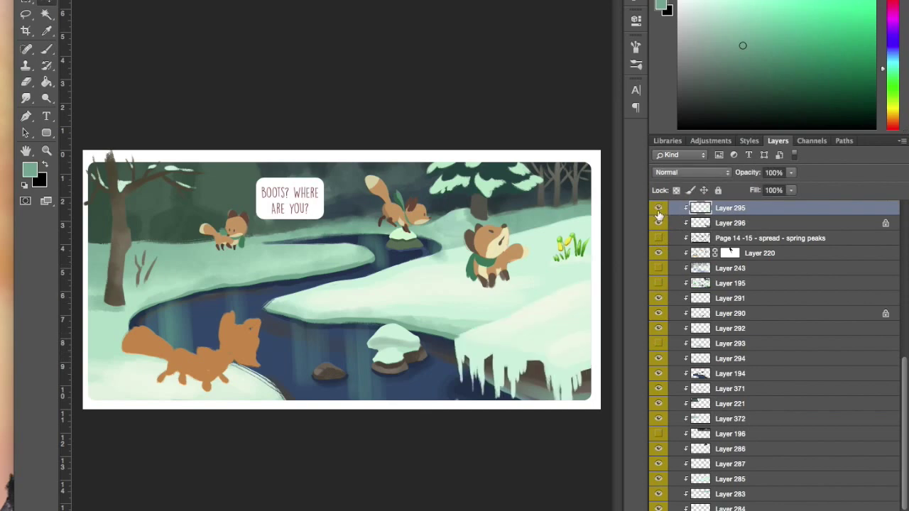
key(super+plus)
key(super+plus)
key(super+plus)
drag(526, 459, 331, 436)
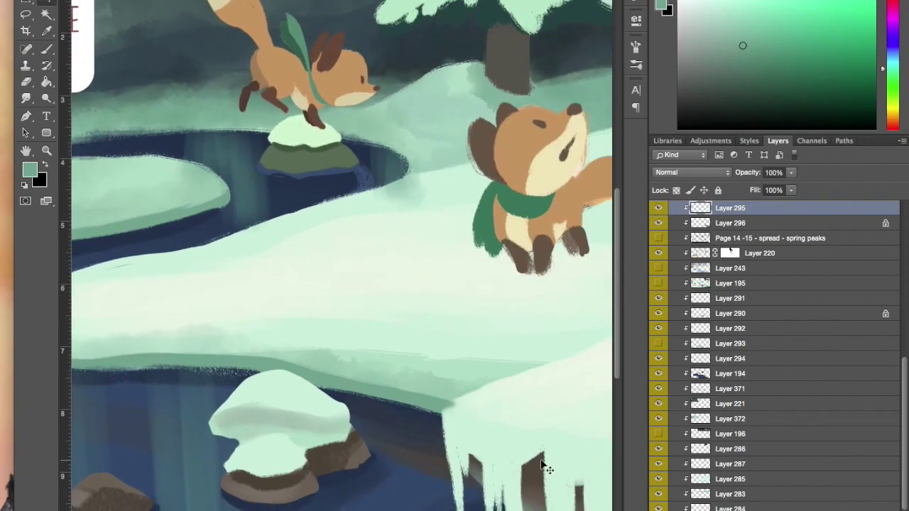
click(677, 190)
alt+click(465, 423)
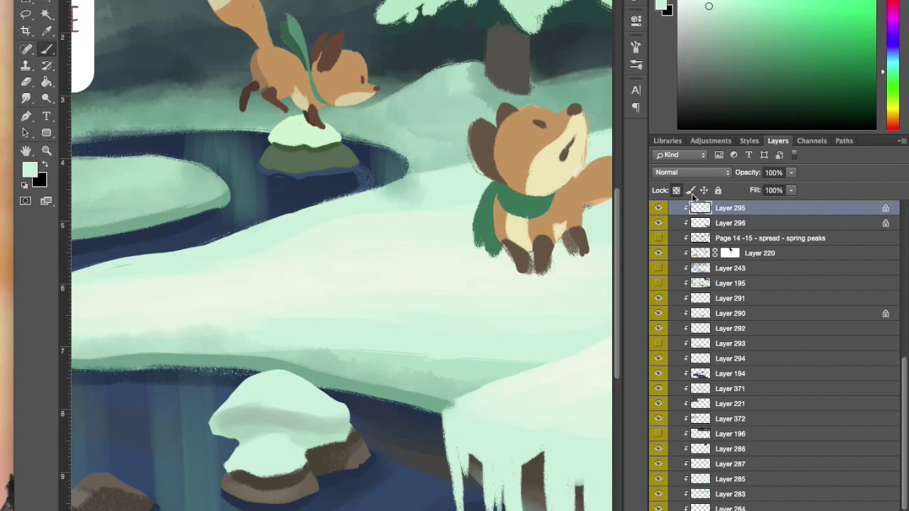
drag(478, 395, 443, 421)
Select Layer 290 and paint a highlight on the river rock's snow cap with an off-white sampled from the central bank
drag(369, 465, 501, 477)
key(v)
super+click(414, 470)
alt+click(565, 284)
drag(388, 463, 399, 452)
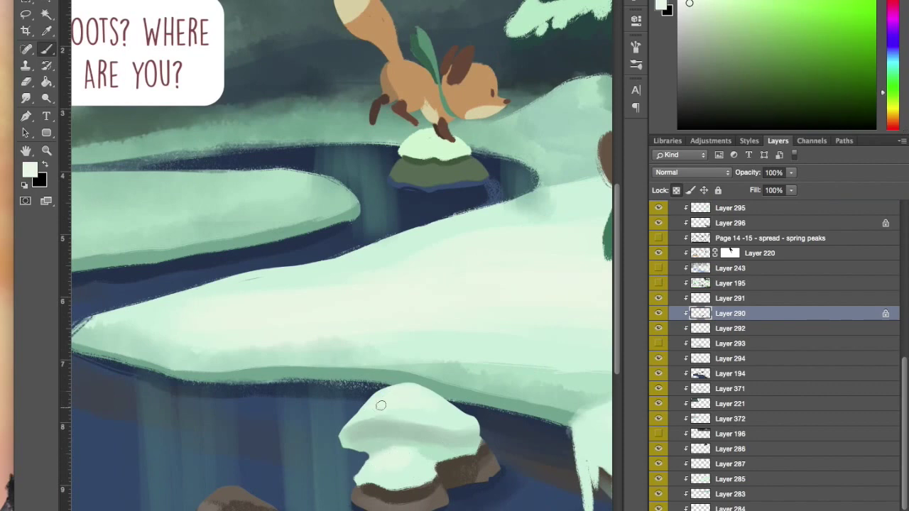
Toggle the visibility of Group 9 and the layers beneath it to find which one holds the duplicate rough foxes
scroll(558, 471, down, 3)
scroll(559, 475, down, 3)
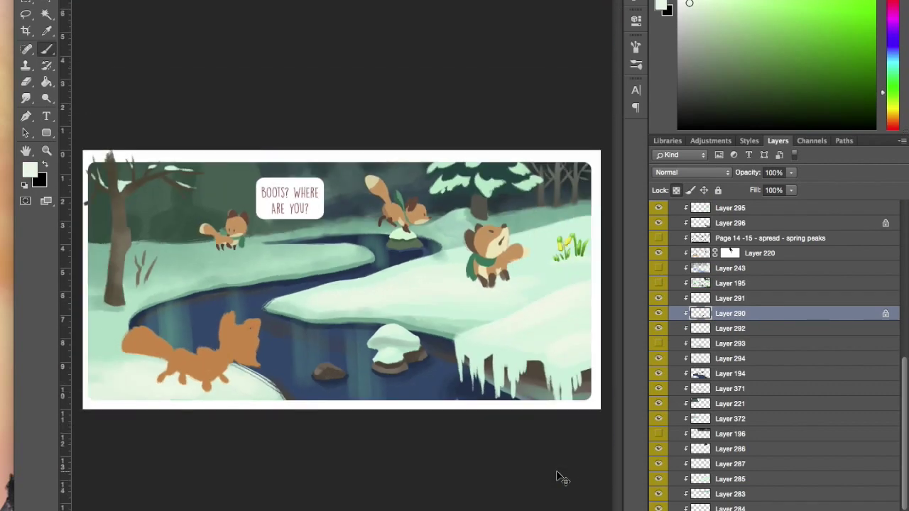
super+click(495, 272)
click(659, 210)
click(658, 209)
drag(907, 288, 906, 261)
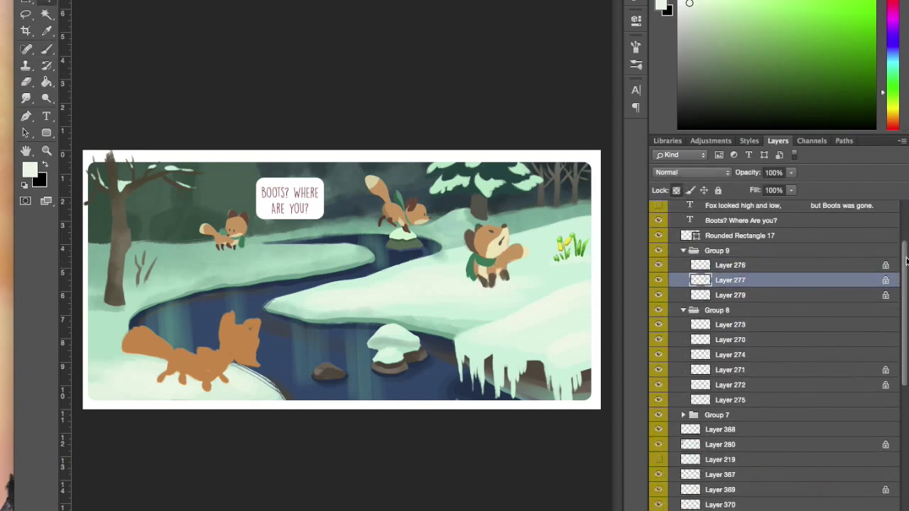
click(684, 252)
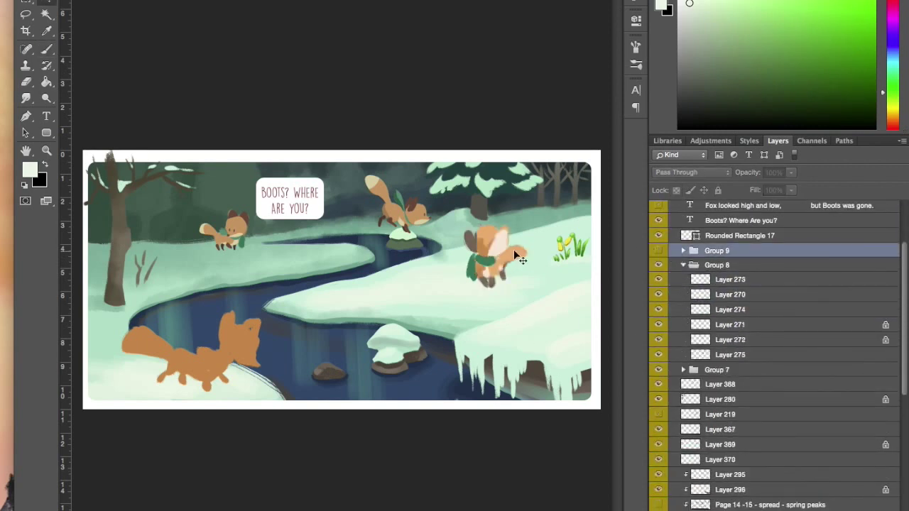
super+click(512, 259)
key(super+comma)
key(super+comma)
key(super+comma)
key(super+comma)
key(super+comma)
key(super+comma)
key(super+comma)
click(658, 251)
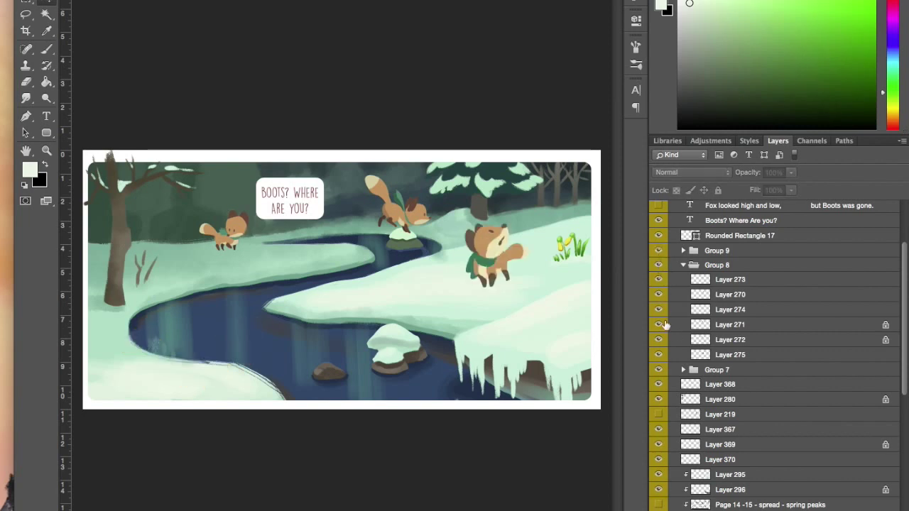
Mask out the rough upper foxes on Layer 220 by filling a lassoed area of its layer mask with black
key(d)
key(l)
mouse_move(552, 224)
mouse_down()
mouse_move(550, 307)
mouse_move(413, 287)
mouse_move(159, 220)
mouse_up()
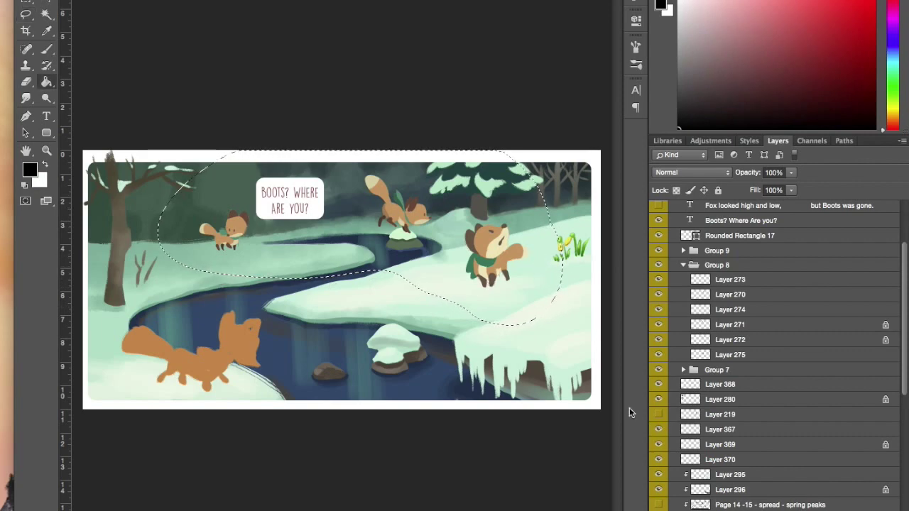
key(v)
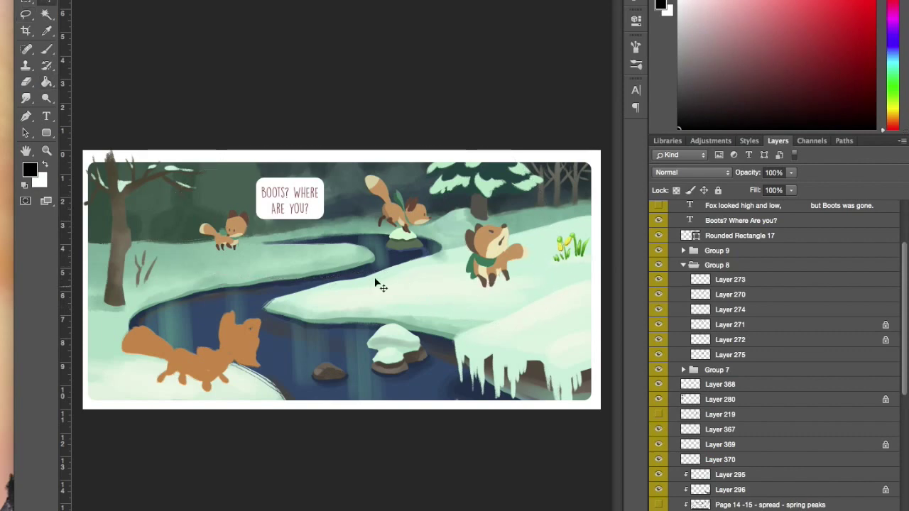
Select the mossy rock under the leaping fox on Layer 275, lock transparent pixels and shade it with a sampled dark green
super+click(419, 242)
key(super+plus)
key(super+equal)
key(super+equal)
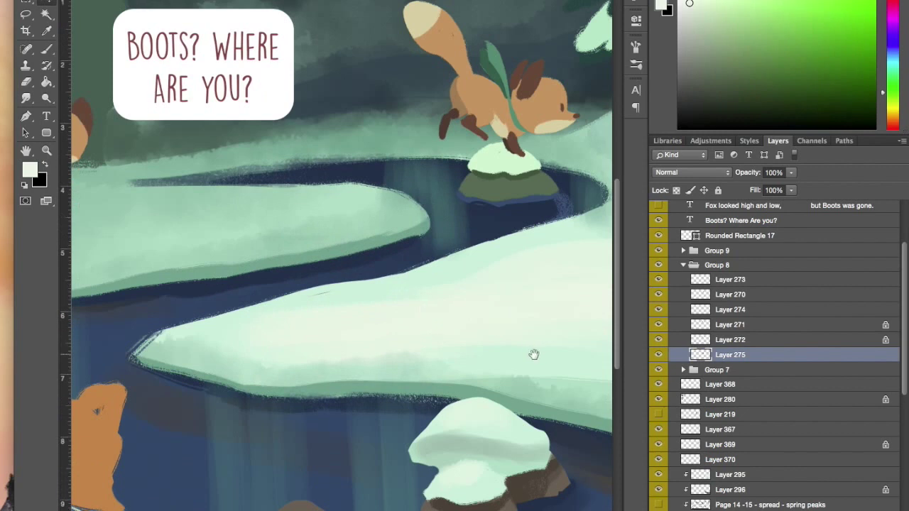
key(w)
click(387, 256)
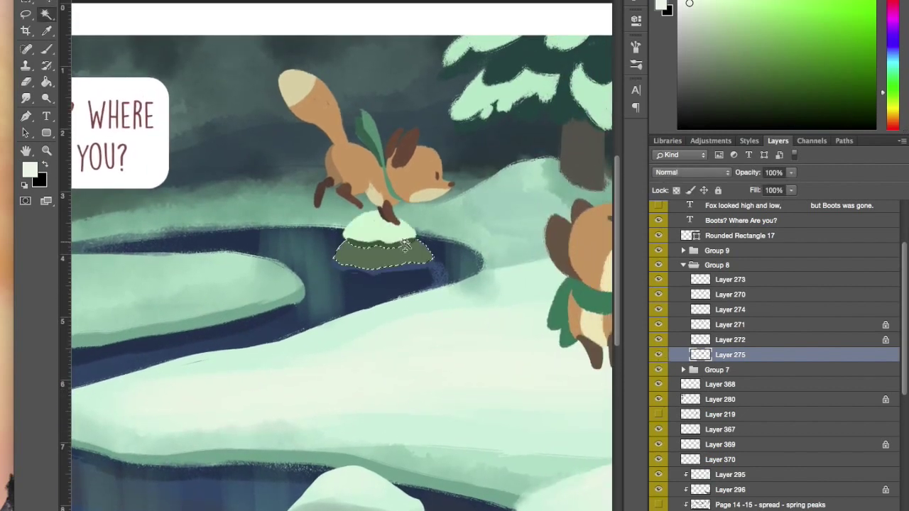
click(676, 191)
key(b)
alt+click(378, 244)
mouse_move(352, 243)
mouse_down()
mouse_move(408, 239)
mouse_move(416, 268)
mouse_move(414, 257)
mouse_up()
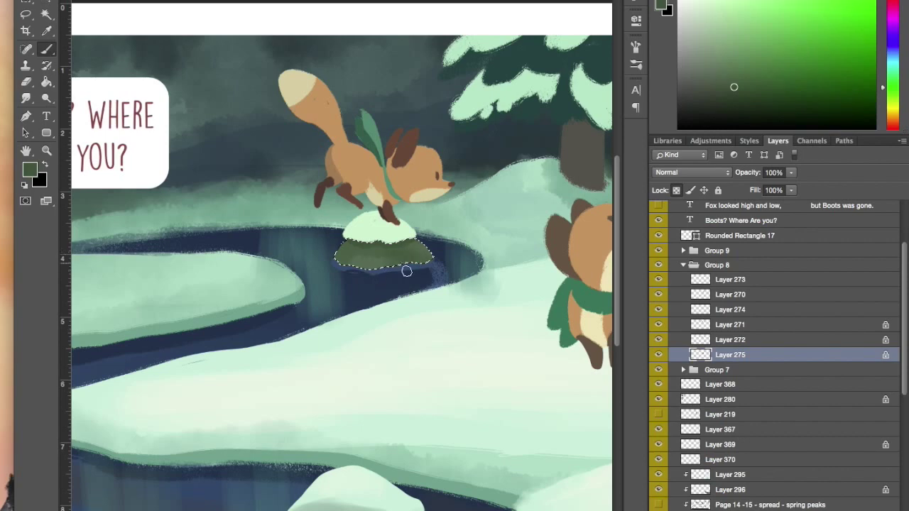
Duplicate the small fox's Group 7, hide the original group and merge the copy into a single layer
key(super+minus)
key(super+minus)
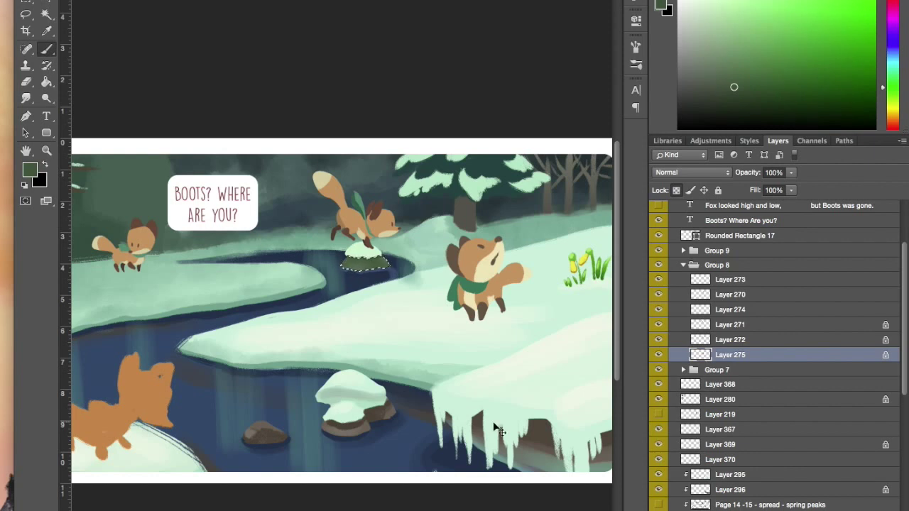
key(super+minus)
key(super+minus)
super+click(242, 229)
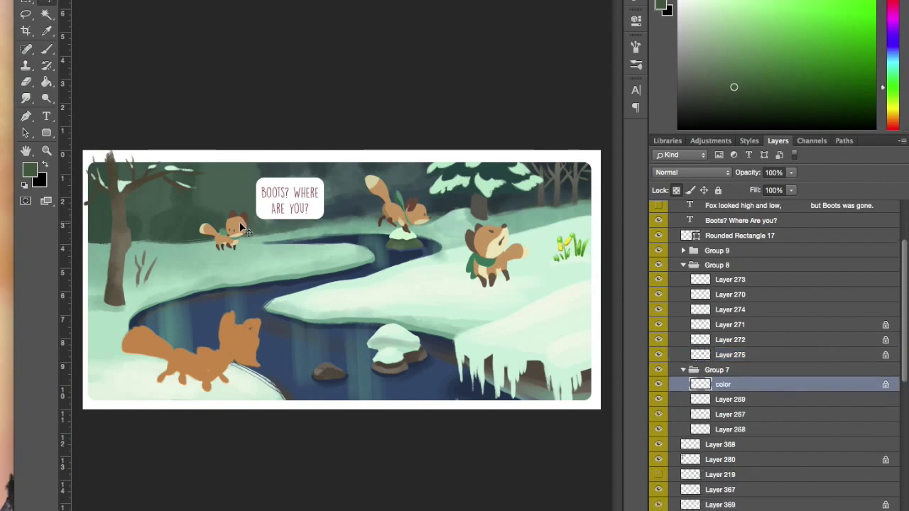
click(681, 370)
key(super+j)
click(659, 373)
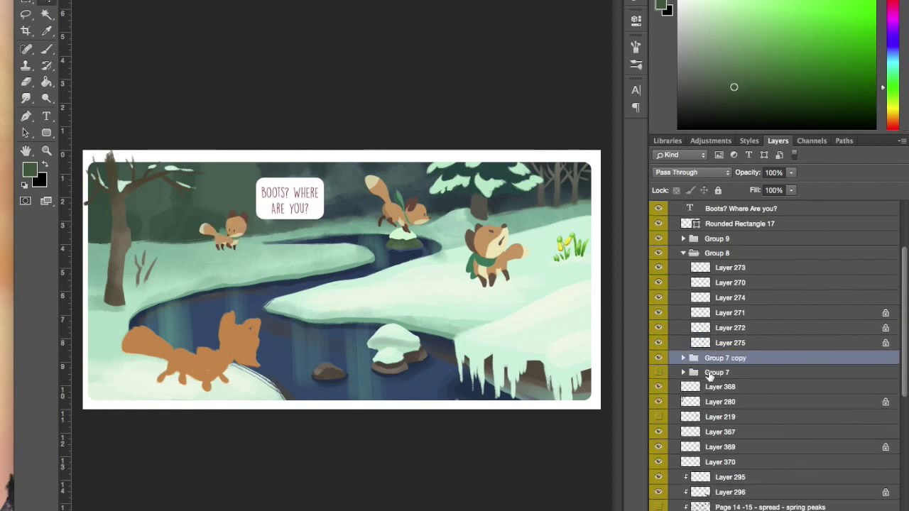
key(super+e)
Lock the transparent pixels of the Group 7 copy layer and set the brush to a muted reddish brown
key(super+=)
key(super+=)
key(super+=)
click(676, 190)
drag(150, 260, 451, 395)
key(b)
alt+click(382, 251)
click(740, 62)
click(169, 1)
click(175, 15)
Try shading the small fox's tail, body and head directly on the merged Group 7 copy layer
drag(284, 296, 259, 287)
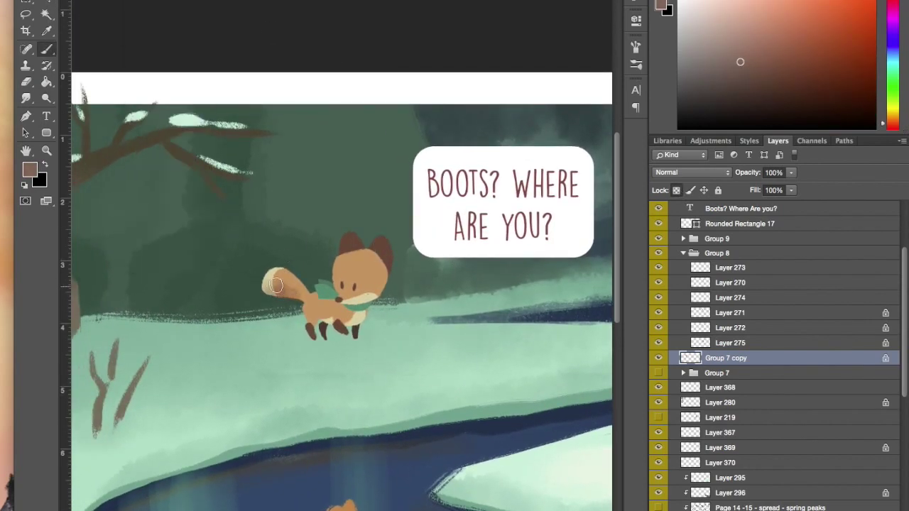
drag(316, 308, 331, 331)
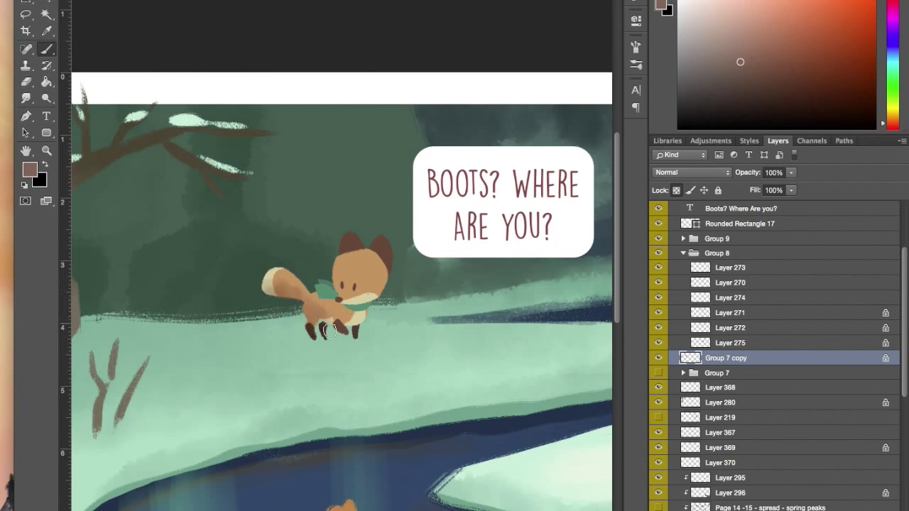
mouse_move(384, 283)
mouse_down()
mouse_move(349, 300)
mouse_move(355, 317)
mouse_move(321, 309)
mouse_up()
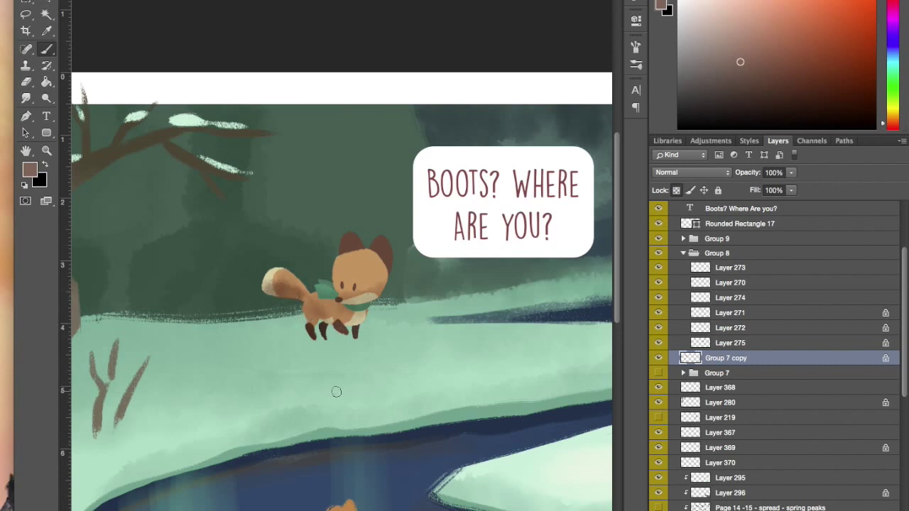
key(super+alt+z)
key(super+alt+z)
key(super+alt+z)
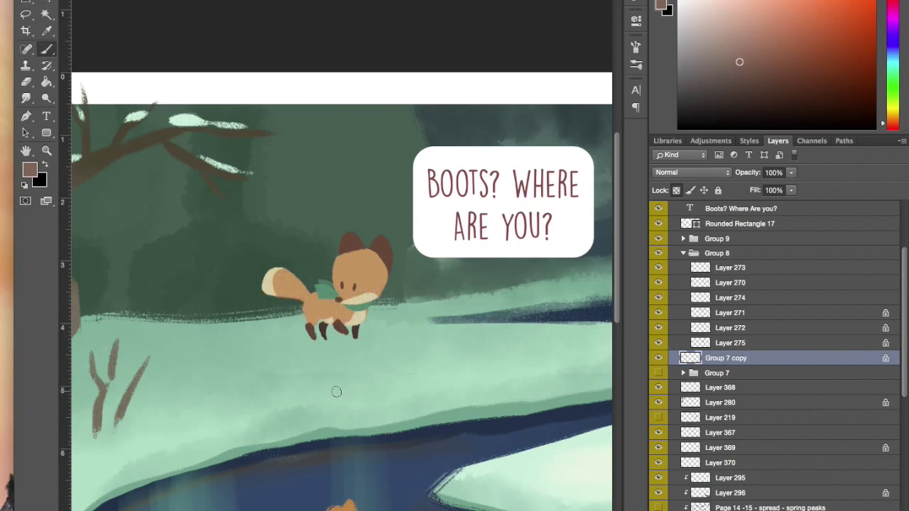
Unlock the Group 7 copy's transparent pixels and add a new layer clipped to it in Multiply mode
click(677, 191)
key(ctrl+shift+alt+n)
key(ctrl+alt+g)
click(693, 172)
click(698, 210)
Paint muted reddish brown shadows on the small fox's tail, body and head on the clipped Multiply layer
click(169, 1)
click(169, 2)
mouse_move(267, 293)
mouse_down()
mouse_move(280, 289)
mouse_move(334, 323)
mouse_move(323, 326)
mouse_up()
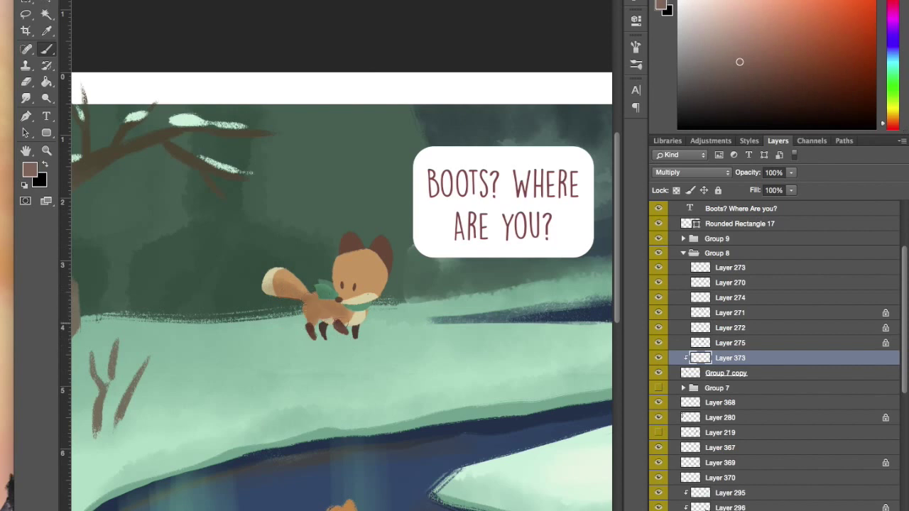
drag(286, 293, 280, 282)
mouse_move(346, 286)
mouse_down()
mouse_move(366, 267)
mouse_move(362, 294)
mouse_move(348, 307)
mouse_move(321, 302)
mouse_up()
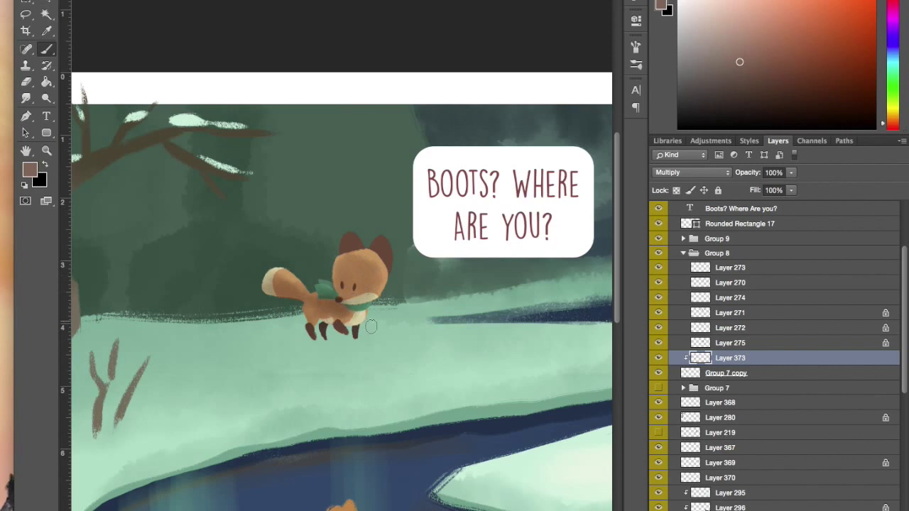
Try shading the small fox's ears freehand, and try selecting an ear on the Multiply layer
mouse_move(357, 298)
mouse_down()
mouse_move(349, 264)
mouse_move(373, 288)
mouse_move(383, 252)
mouse_up()
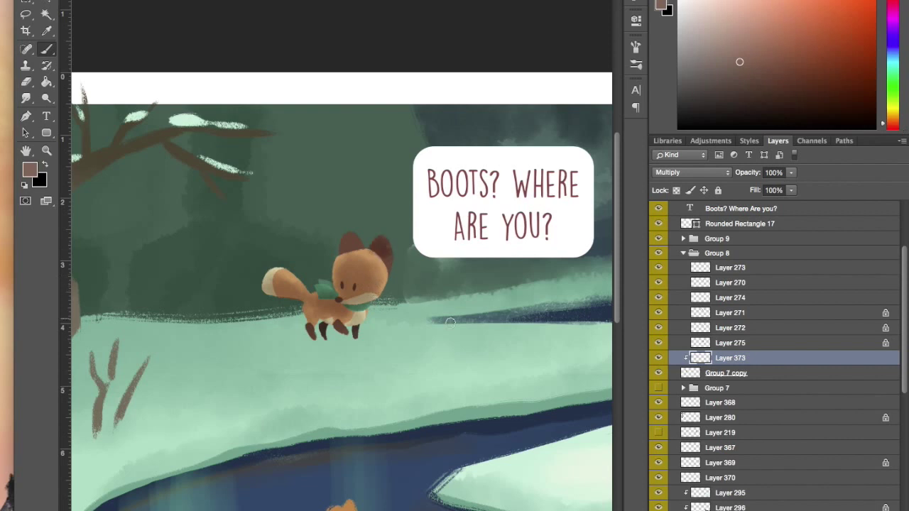
key(super+z)
key(w)
click(394, 257)
key(super+d)
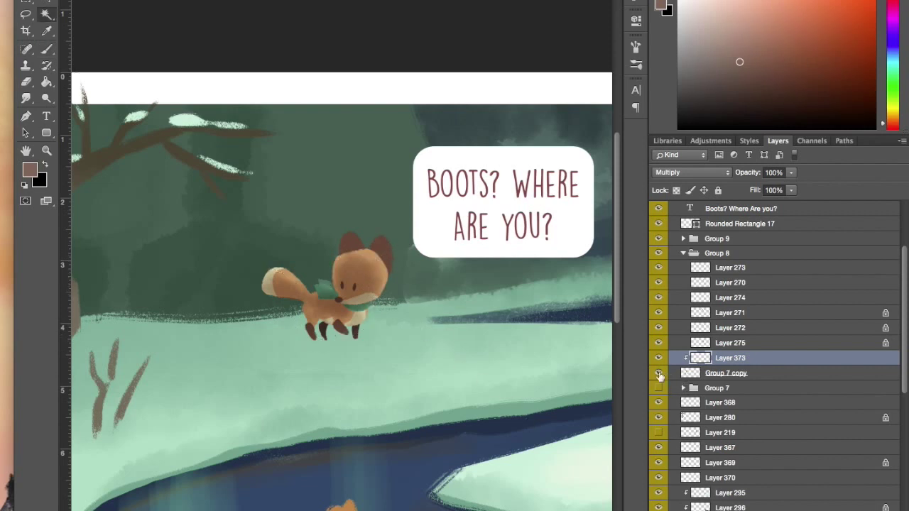
Select both of the small fox's ears from the Group 7 copy layer and shade them on Layer 373
click(805, 378)
click(386, 247)
shift+click(357, 243)
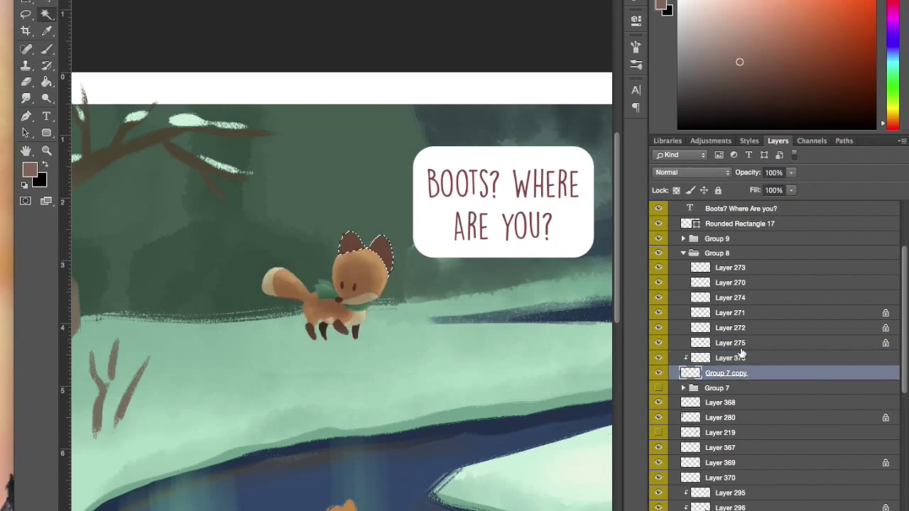
key(alt+])
key(b)
drag(348, 253, 346, 249)
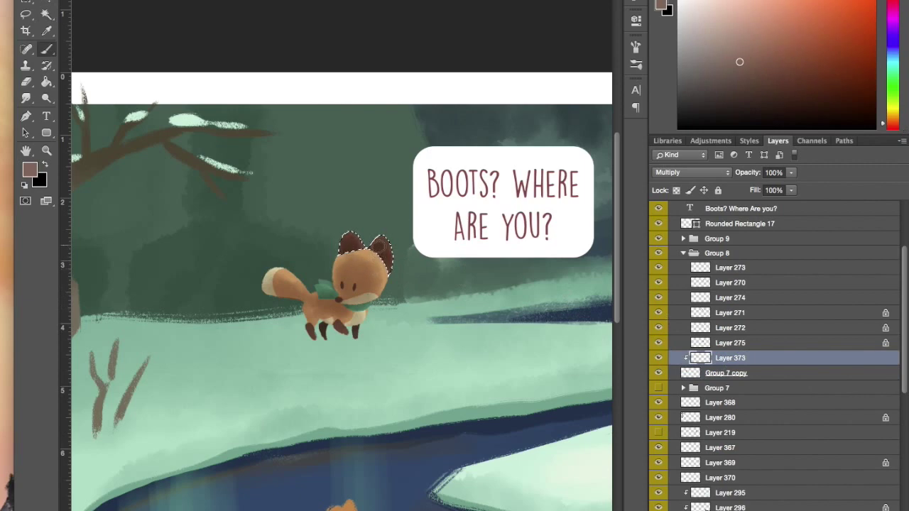
key(ctrl+d)
key(ctrl+0)
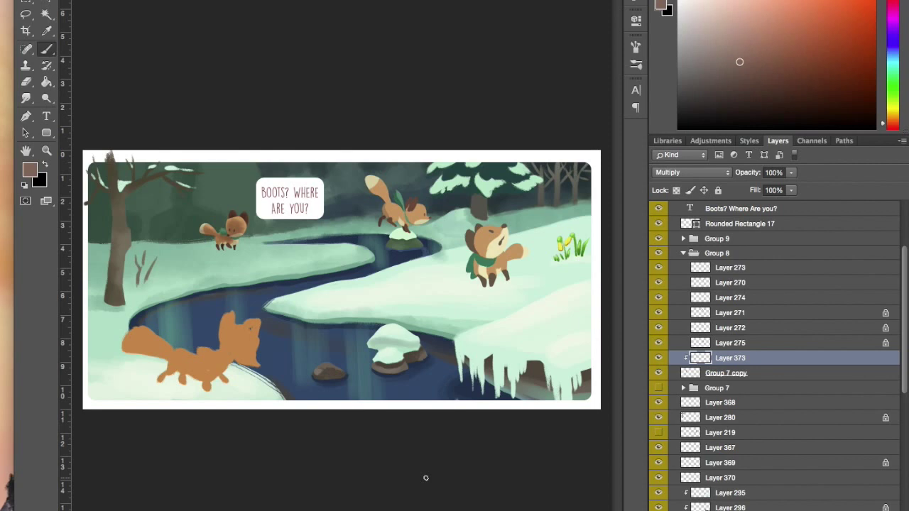
Add a Multiply layer above Group 7 and paint a sampled muted green cast shadow under the small fox's feet
click(739, 388)
key(ctrl+alt+shift+n)
alt+click(549, 219)
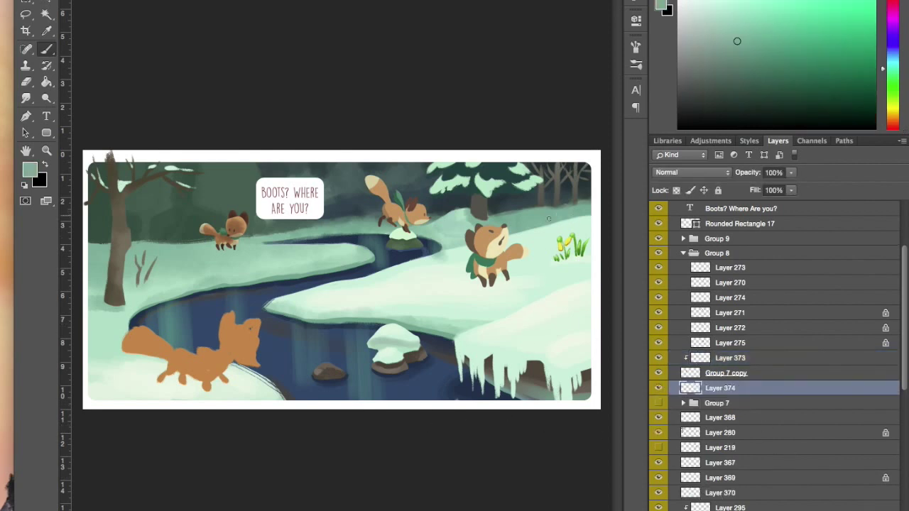
click(692, 173)
click(672, 204)
key(e)
key(b)
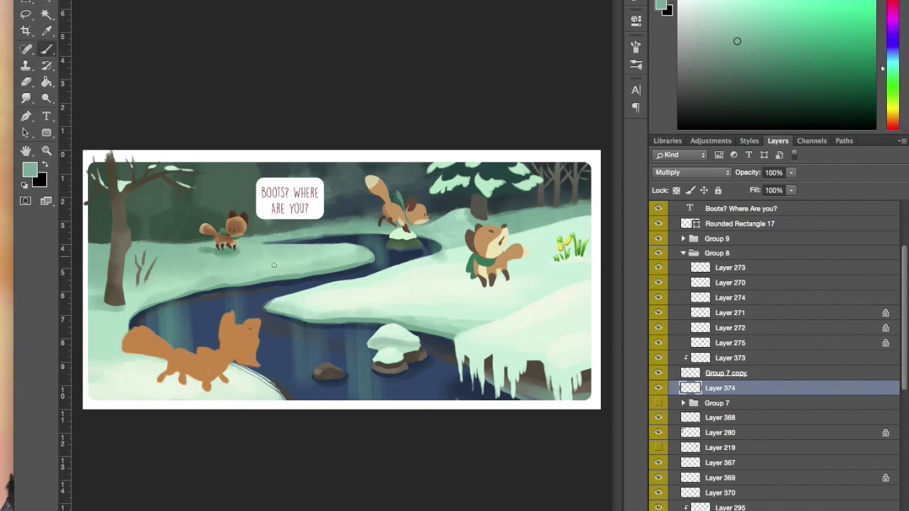
key(v)
key(b)
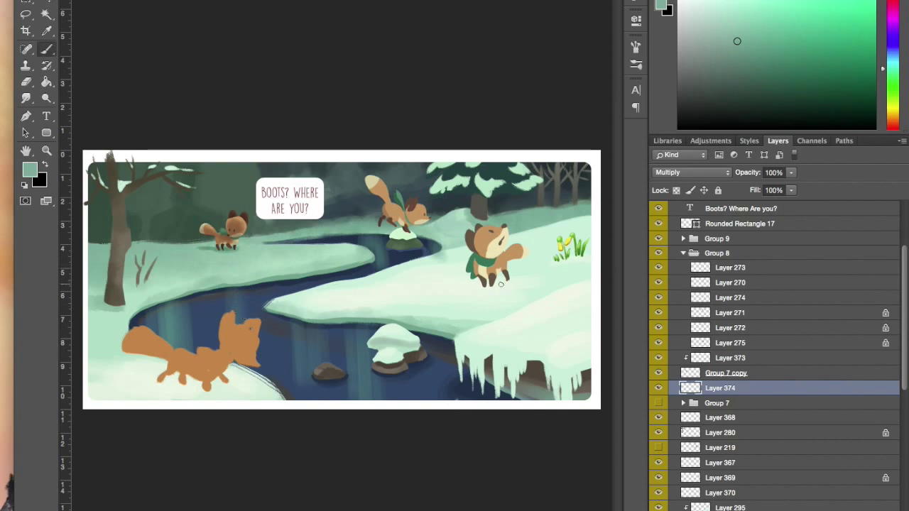
Duplicate the leaping fox's Group 8 and merge the original group into a single layer
key(v)
click(407, 235)
click(398, 220)
click(658, 254)
click(659, 253)
click(684, 253)
drag(842, 255, 867, 510)
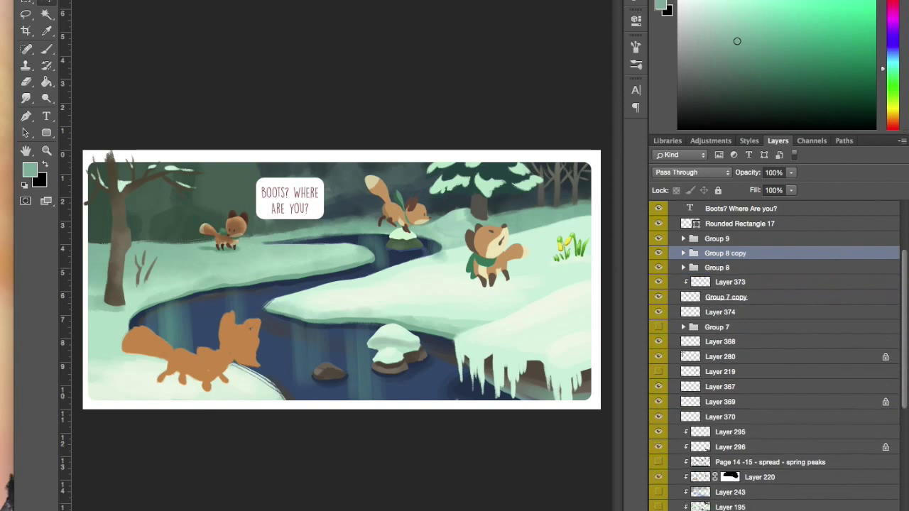
click(738, 272)
key(super+e)
Add a Multiply layer clipped to Group 8, hide Group 8 copy and shade the leaping fox with its sampled tan
key(alt+shift+super+n)
alt+click(754, 275)
click(692, 173)
click(699, 207)
key(b)
alt+click(408, 210)
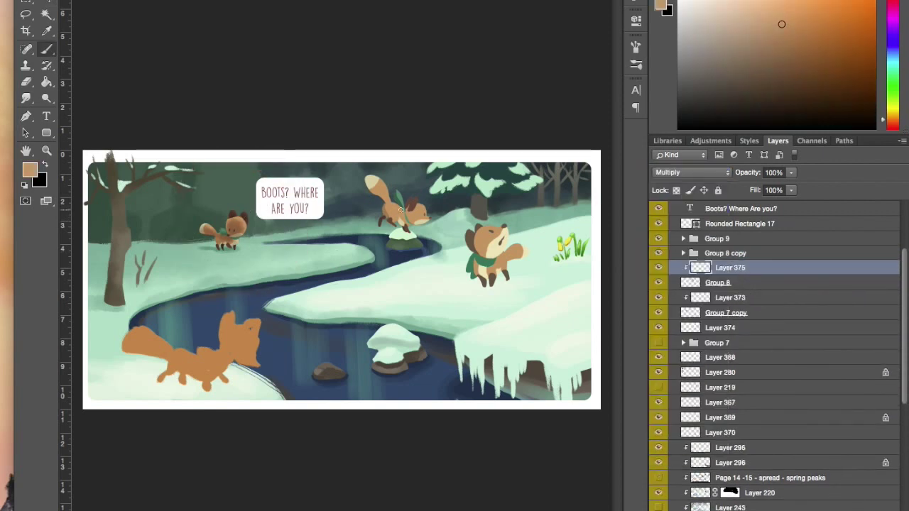
click(659, 253)
key(e)
key(b)
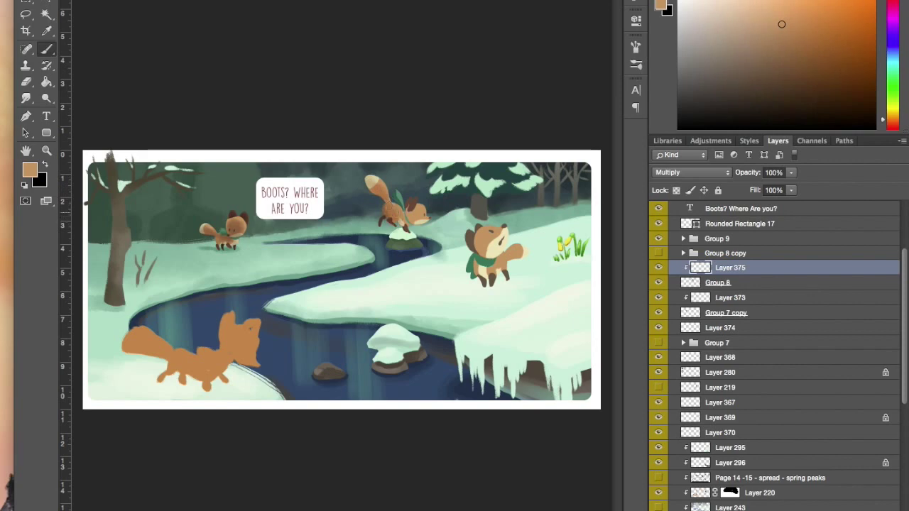
Undo the last strokes and shade the leaping fox's body, belly and head with tan on Layer 375
key(super+alt+z)
key(super+alt+z)
key(super+plus)
key(super+plus)
key(super+plus)
key(super+plus)
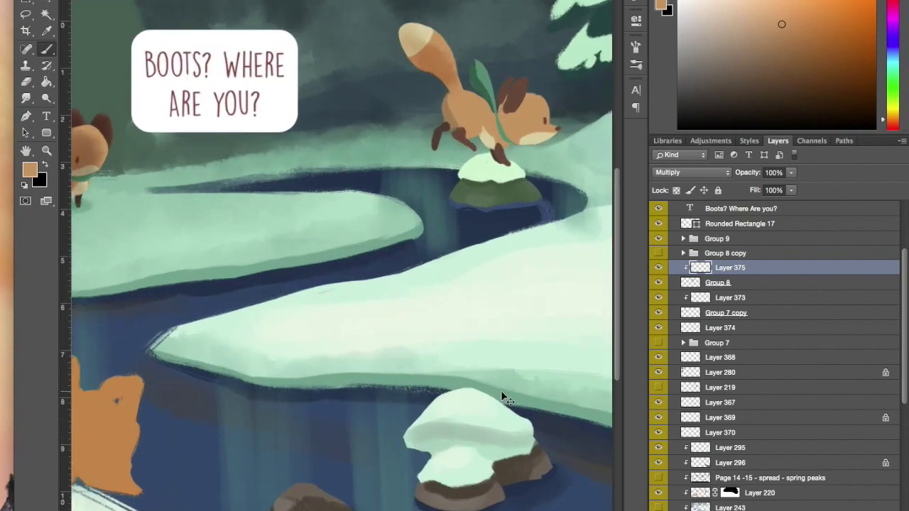
drag(537, 270, 432, 447)
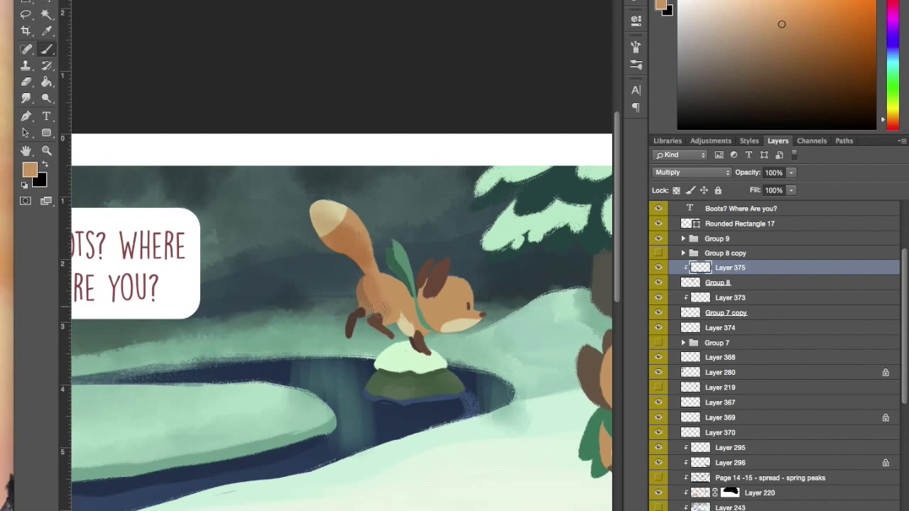
mouse_move(406, 328)
mouse_down()
mouse_move(459, 336)
mouse_move(430, 307)
mouse_move(427, 270)
mouse_move(414, 280)
mouse_move(403, 265)
mouse_up()
mouse_move(419, 298)
mouse_down()
mouse_move(428, 326)
mouse_move(416, 306)
mouse_move(478, 332)
mouse_up()
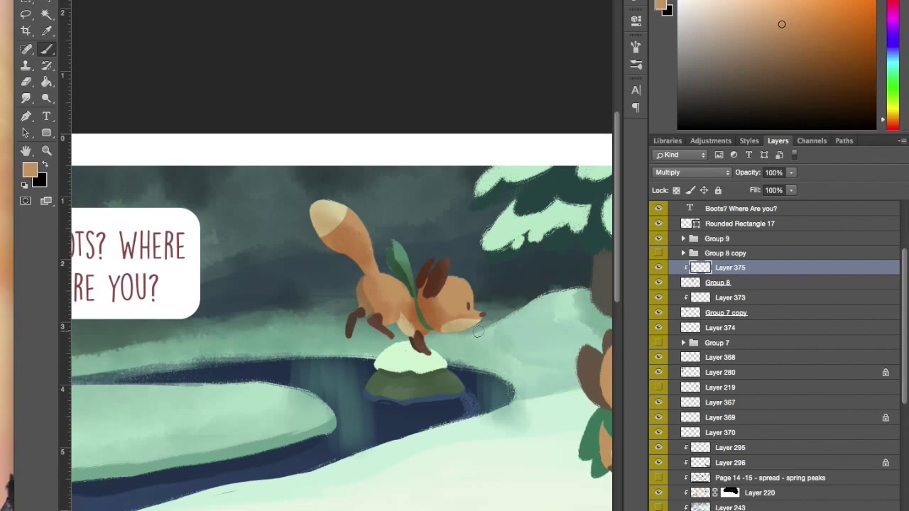
drag(445, 297, 449, 290)
mouse_move(389, 287)
mouse_down()
mouse_move(389, 310)
mouse_move(366, 305)
mouse_up()
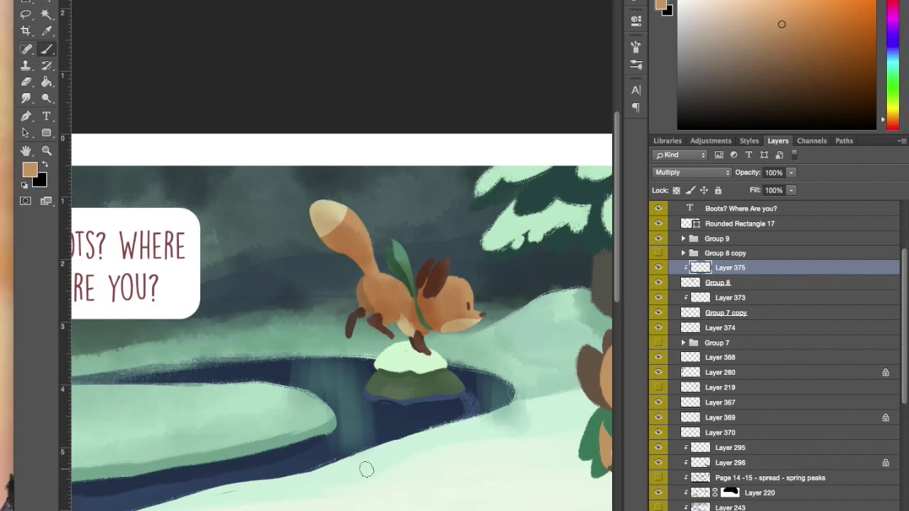
key(ctrl+0)
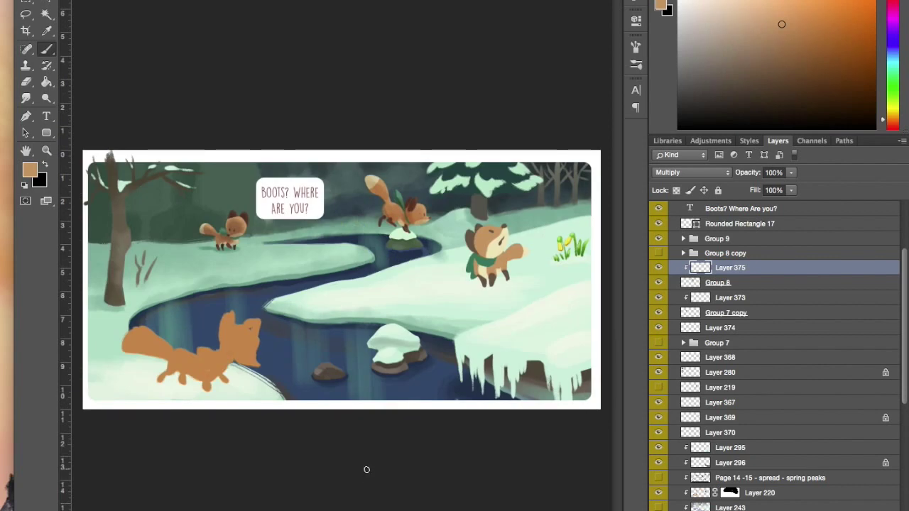
Merge a copy of Group 9 and try more saturated, slightly darker Hue/Saturation settings on the upward-looking fox
super+click(489, 259)
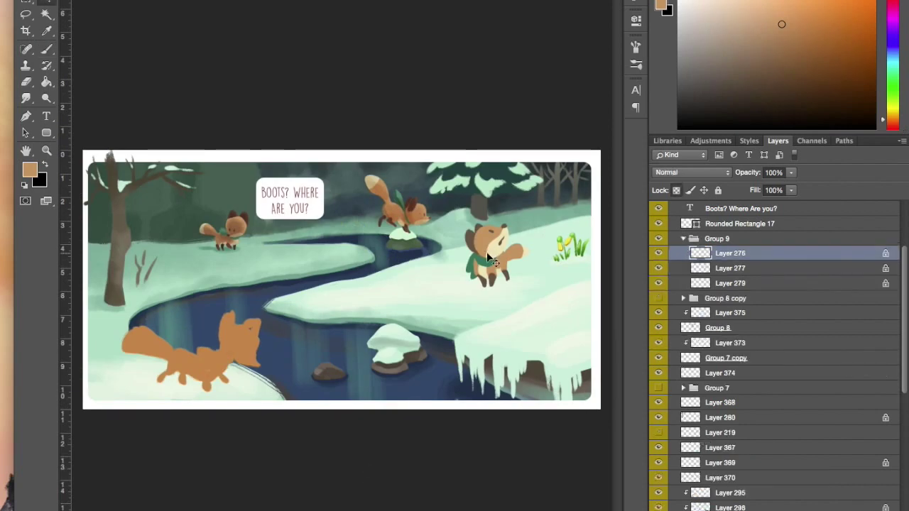
click(683, 239)
key(super+j)
key(super+e)
key(super+u)
click(738, 406)
drag(724, 440, 724, 442)
drag(739, 408, 745, 410)
click(722, 374)
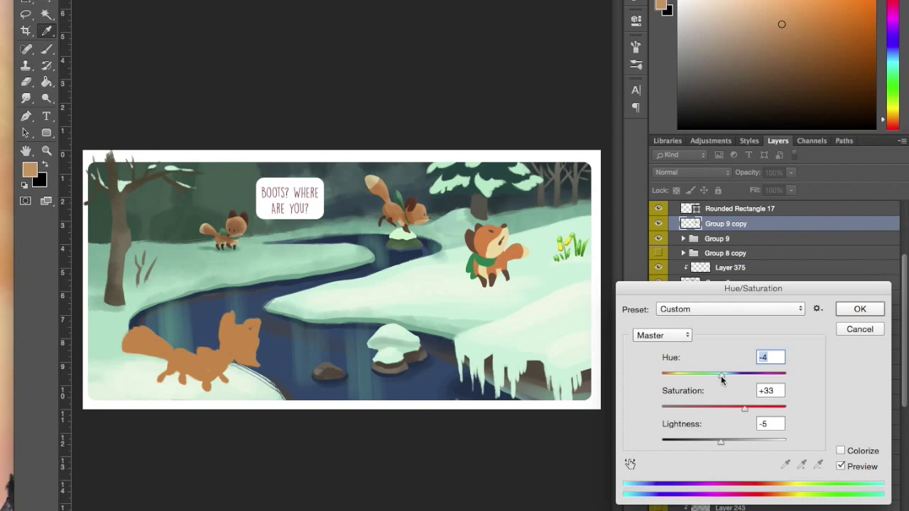
click(860, 331)
key(ctrl+u)
click(734, 410)
drag(722, 441, 719, 444)
click(863, 311)
Lock the trunk layer's transparent pixels and repaint the snowy pine's trunk with a dark olive-brown sampled from the background trees
scroll(785, 302, down, 5)
click(678, 189)
key(b)
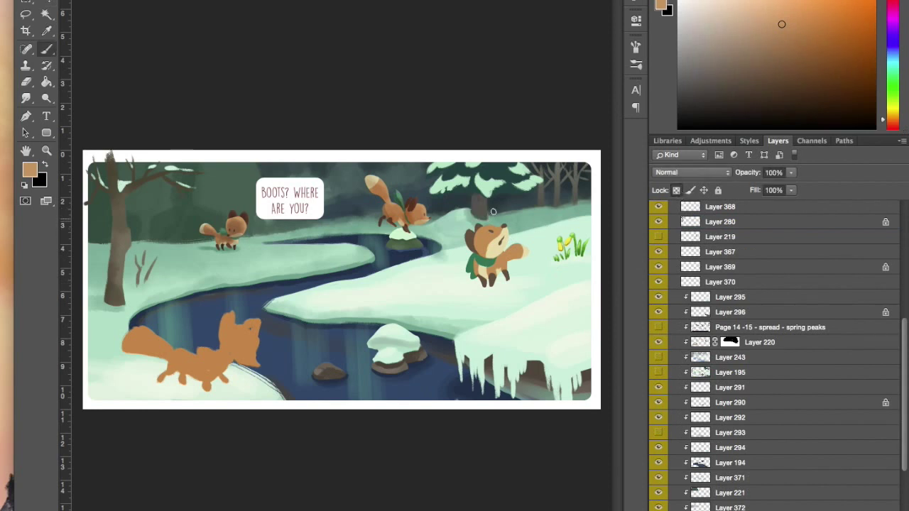
alt+click(552, 206)
alt+click(547, 199)
alt+click(534, 196)
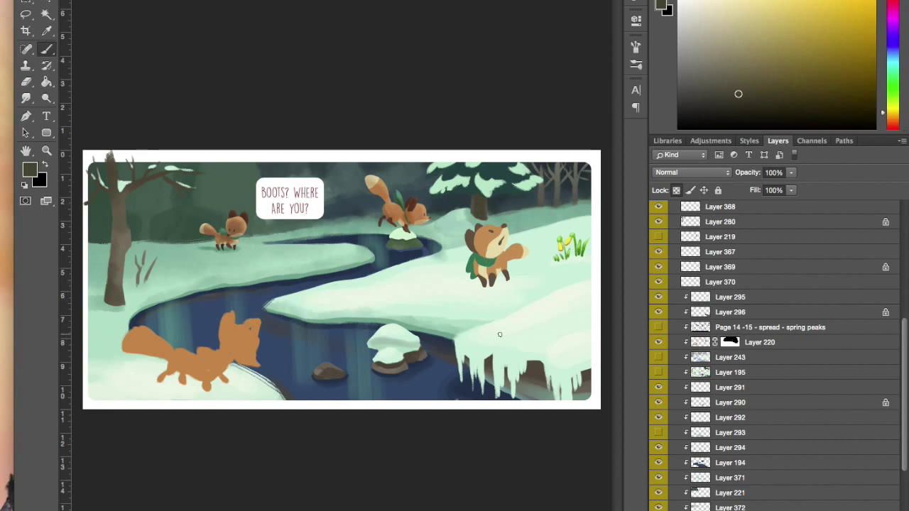
Try a different opacity on the Darken layer in the dark forest background
key(v)
click(366, 192)
click(791, 173)
drag(790, 186, 786, 189)
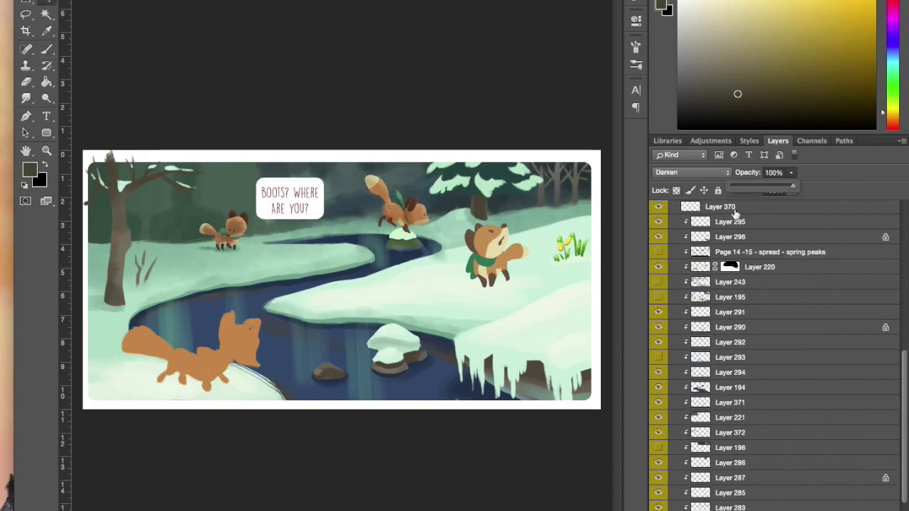
Adjust the pine tree's Layer 286 with Hue/Saturation to saturation +17 and lightness +19
ctrl+click(508, 181)
key(ctrl+u)
drag(724, 406, 735, 409)
drag(725, 441, 734, 443)
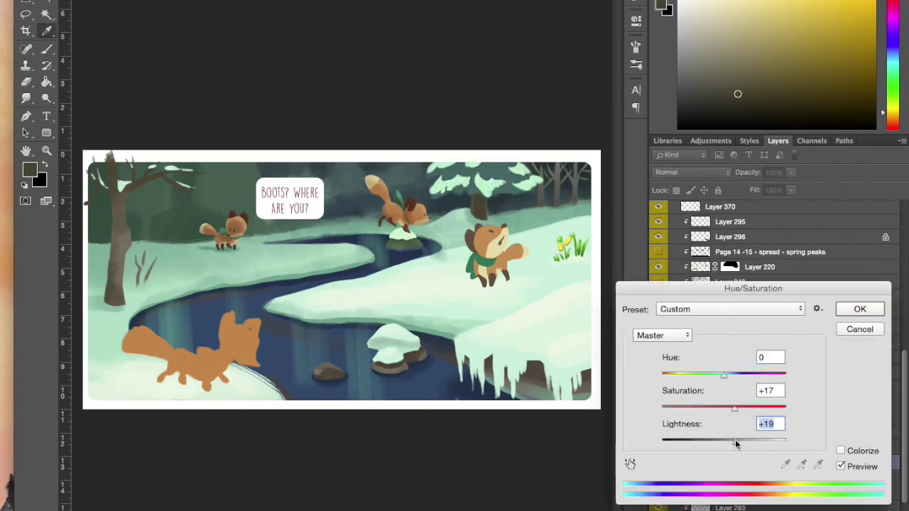
key(Return)
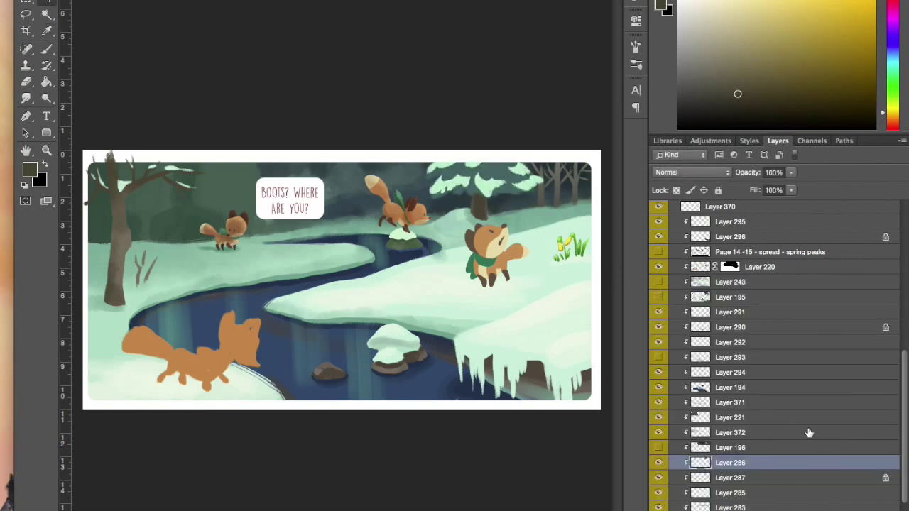
Move the bare tree's Layer 280 together with Layer 368 below Layer 370 and clip both to the spread's frame
click(124, 245)
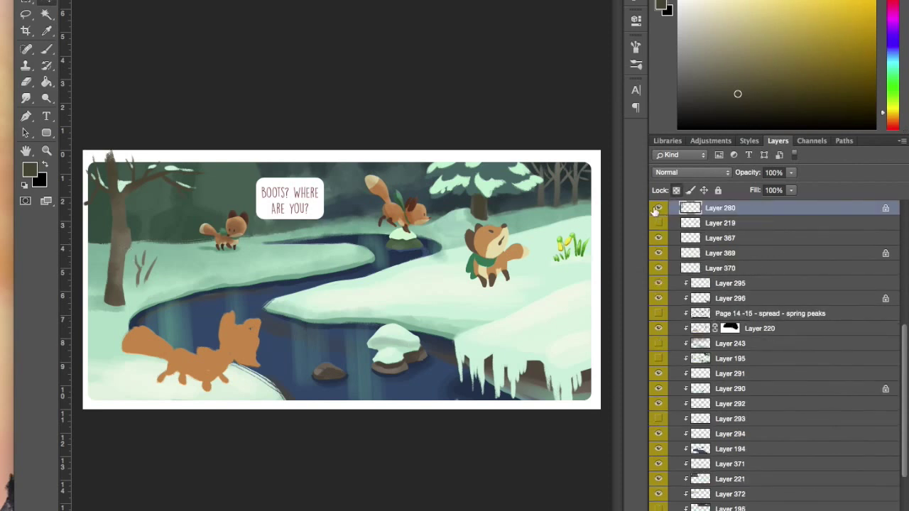
scroll(733, 240, up, 3)
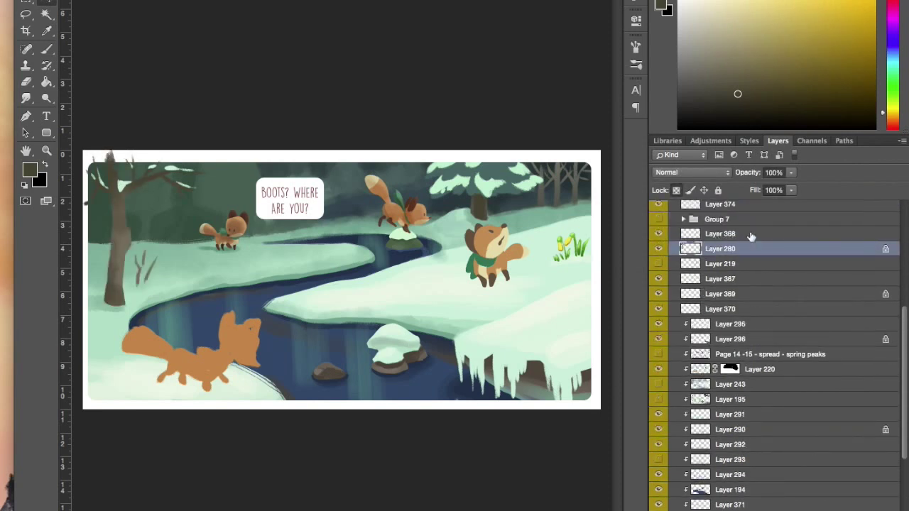
shift+click(753, 235)
drag(805, 252, 806, 316)
right_click(795, 312)
click(705, 316)
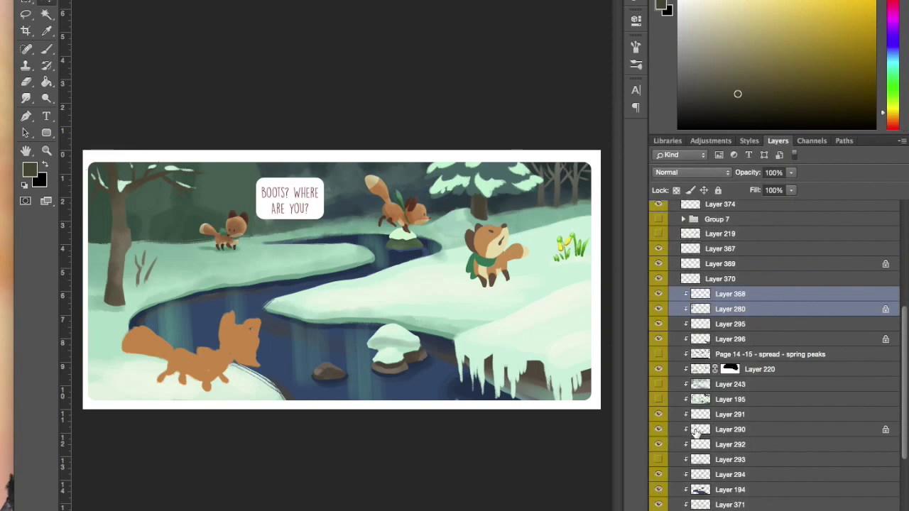
Select the pine's snow patches by colour, shade them with a sampled muted green and deselect
super+click(510, 186)
key(w)
click(521, 175)
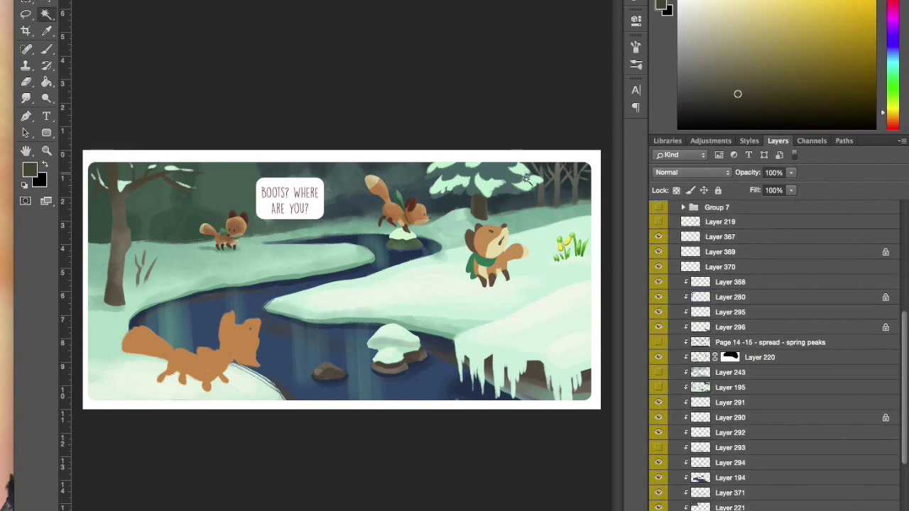
key(b)
alt+click(513, 186)
click(756, 62)
click(892, 70)
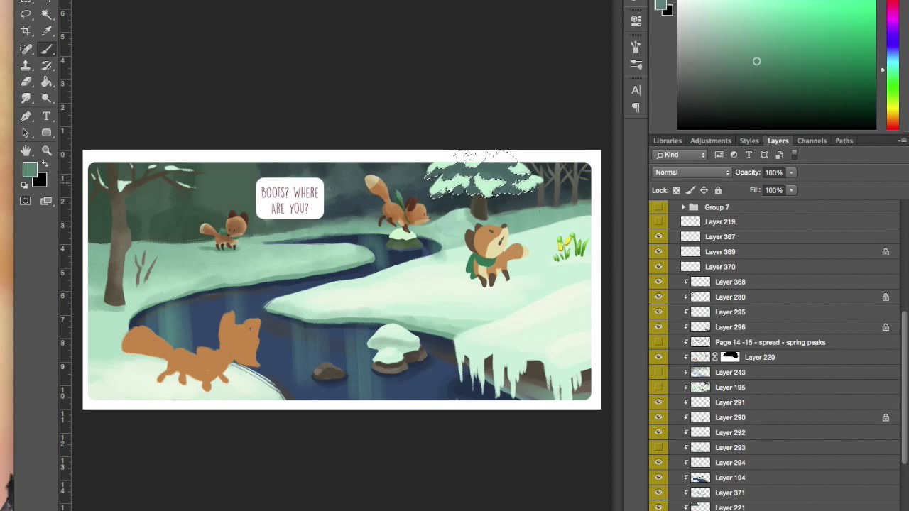
key(ctrl+d)
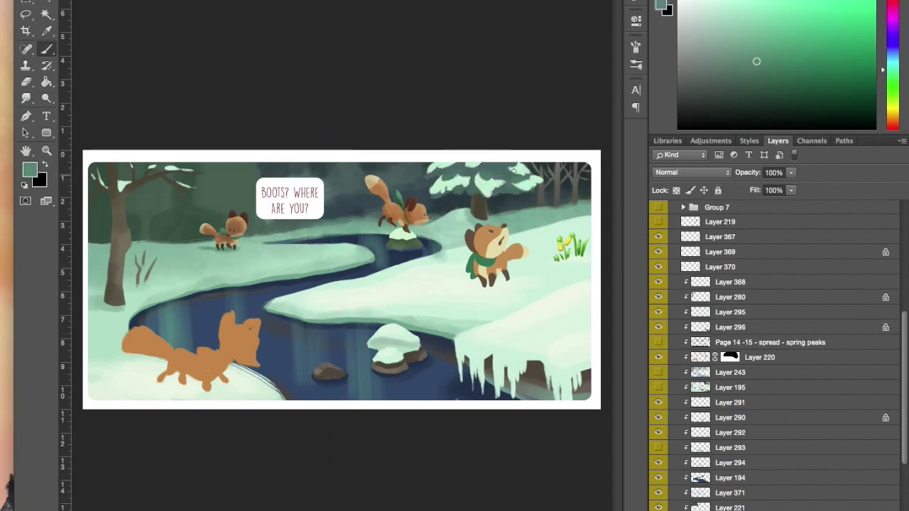
Touch up the pine with sampled greens and paint sampled dark teal on the Darken layer beside it
alt+click(505, 190)
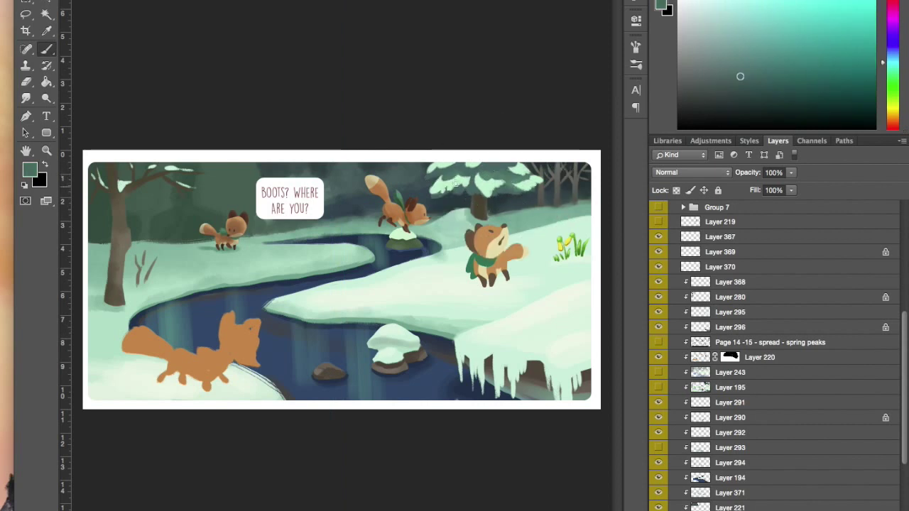
ctrl+click(468, 185)
alt+click(467, 185)
alt+click(441, 186)
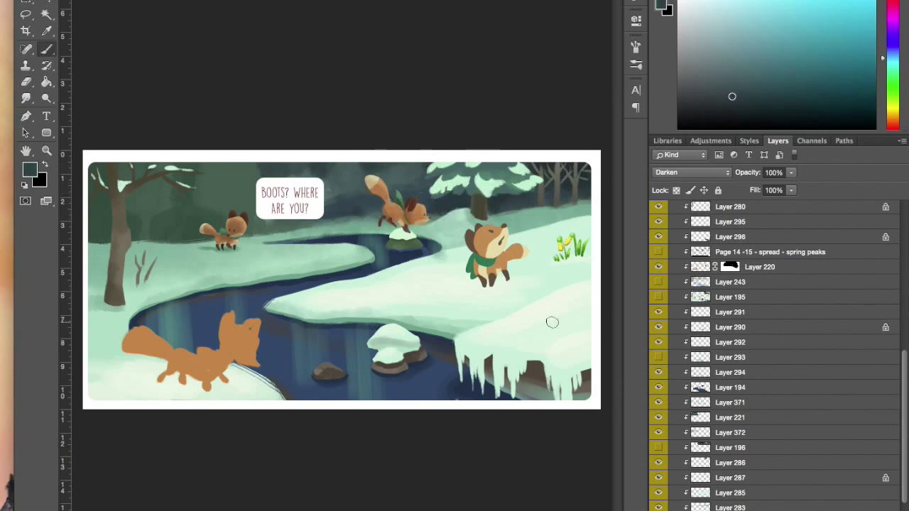
drag(412, 171, 419, 181)
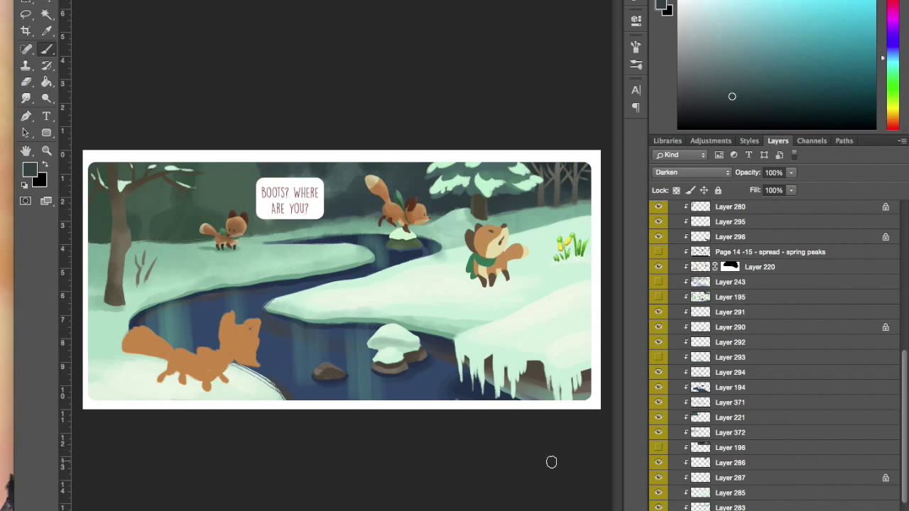
Show the spring peaks sketch layer, add a clipped layer above it and choose the Gouache Bonus Gritty Dry brush
click(659, 252)
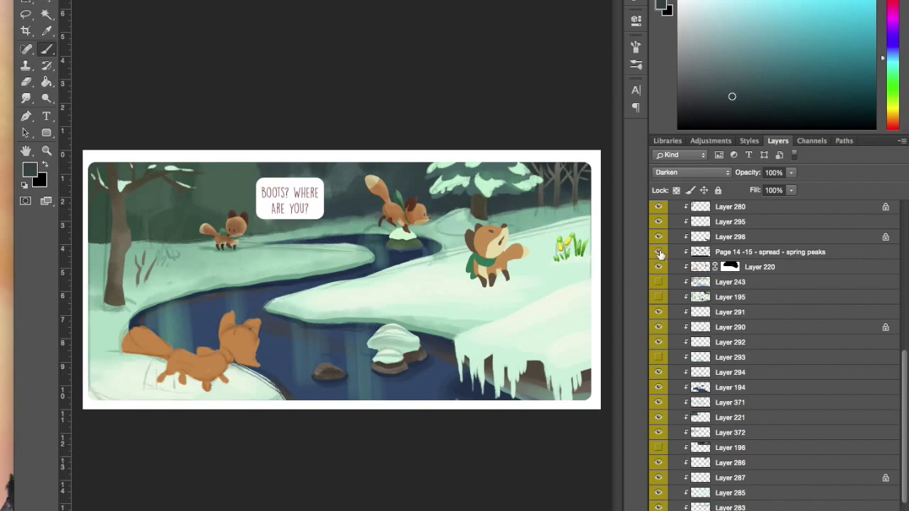
click(770, 252)
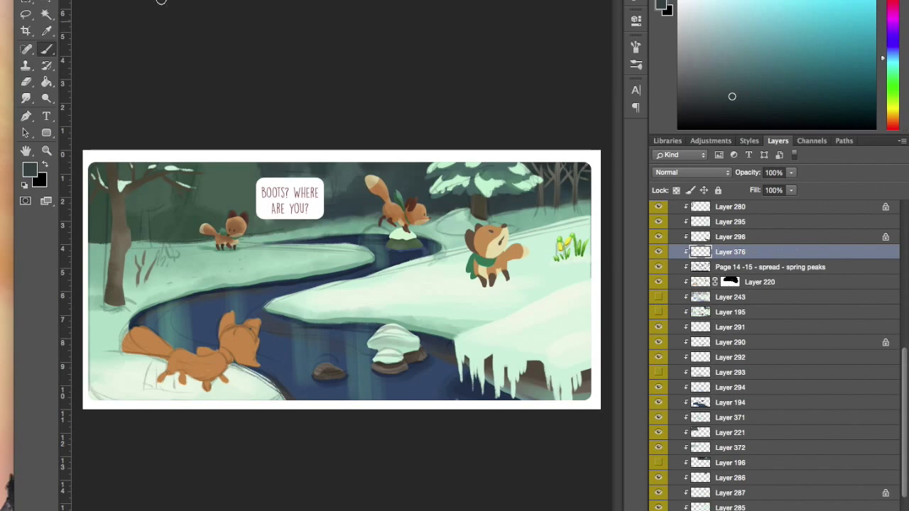
drag(272, 140, 273, 86)
scroll(272, 85, up, 5)
scroll(272, 80, down, 8)
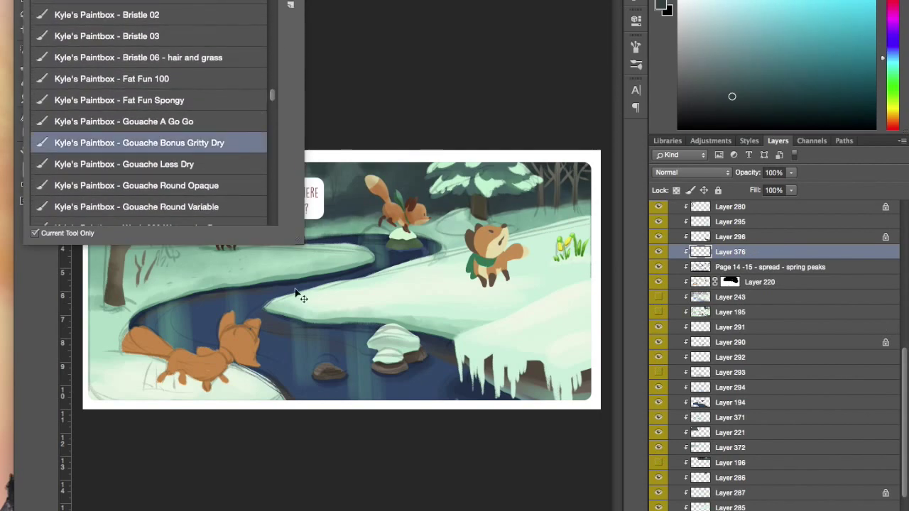
key(Return)
Sketch the foreground fox's head, centre line and muzzle in dark teal on Layer 376
key(super+plus)
key(super+plus)
key(super+plus)
drag(358, 456, 618, 353)
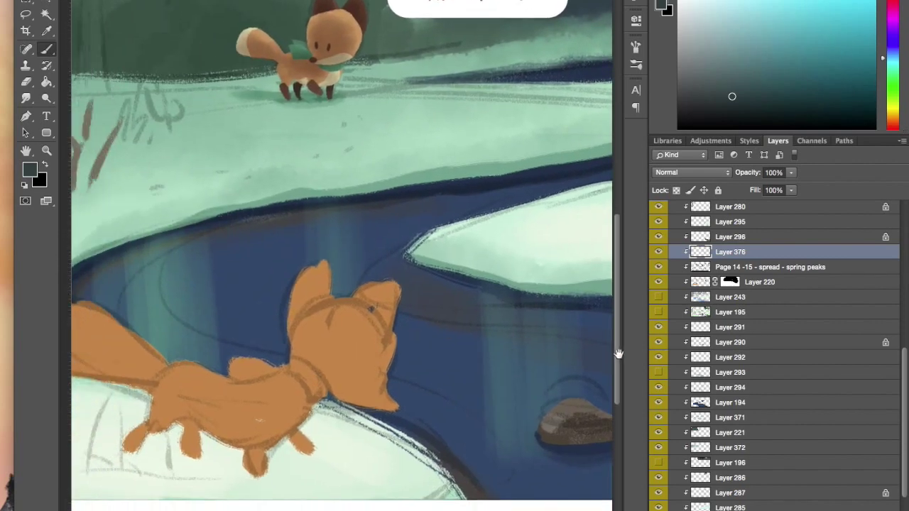
drag(449, 405, 524, 390)
drag(438, 293, 444, 353)
key(ctrl+z)
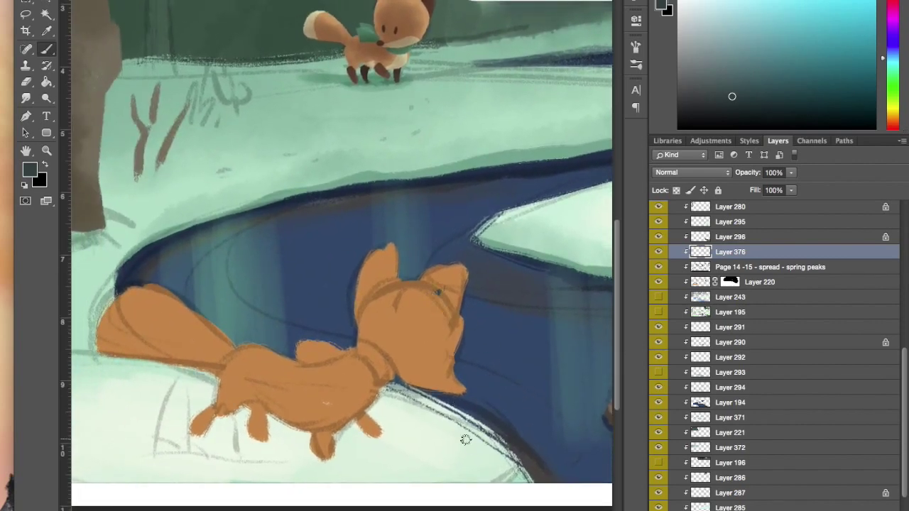
mouse_move(387, 277)
mouse_down()
mouse_move(448, 283)
mouse_move(460, 322)
mouse_up()
mouse_move(397, 274)
mouse_down()
mouse_move(377, 283)
mouse_move(360, 348)
mouse_move(385, 349)
mouse_up()
mouse_move(461, 318)
mouse_down()
mouse_move(447, 370)
mouse_move(459, 385)
mouse_up()
drag(404, 381, 460, 390)
Sketch the foreground fox's scarf, front legs and the curve of its body
mouse_move(368, 343)
mouse_down()
mouse_move(388, 382)
mouse_move(287, 391)
mouse_up()
mouse_move(353, 349)
mouse_down()
mouse_move(288, 358)
mouse_move(289, 391)
mouse_up()
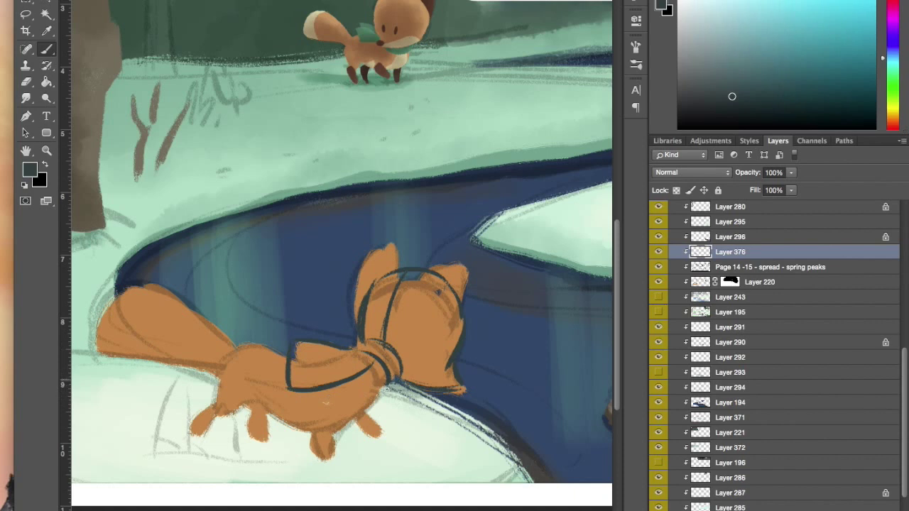
drag(389, 392, 361, 437)
mouse_move(285, 356)
mouse_down()
mouse_move(254, 370)
mouse_move(248, 391)
mouse_move(330, 433)
mouse_move(344, 429)
mouse_move(349, 461)
mouse_move(363, 433)
mouse_up()
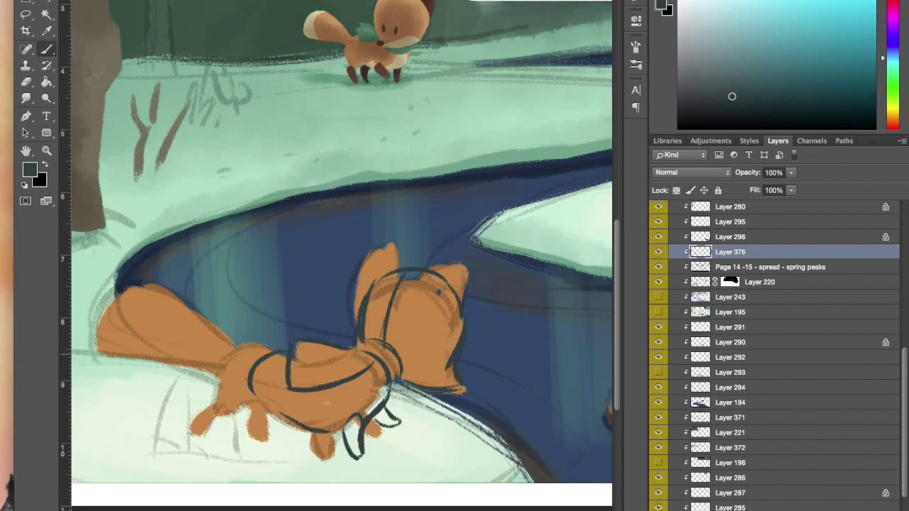
Sketch the foreground fox's two ears, eye and rounded facial marking
mouse_move(412, 305)
mouse_down()
mouse_move(437, 267)
mouse_move(419, 274)
mouse_up()
drag(463, 267, 455, 333)
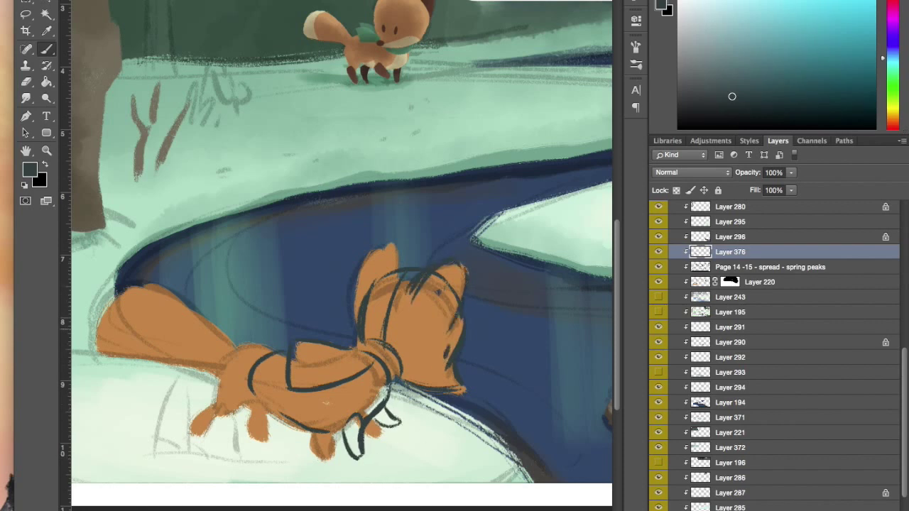
drag(405, 299, 446, 331)
mouse_move(398, 263)
mouse_down()
mouse_move(391, 287)
mouse_move(362, 285)
mouse_move(357, 318)
mouse_up()
drag(395, 283, 368, 323)
Sketch the foreground fox's bushy tail with its tip marking
drag(170, 294, 263, 354)
mouse_move(169, 294)
mouse_down()
mouse_move(141, 324)
mouse_move(134, 348)
mouse_up()
mouse_move(146, 300)
mouse_down()
mouse_move(128, 347)
mouse_move(246, 373)
mouse_up()
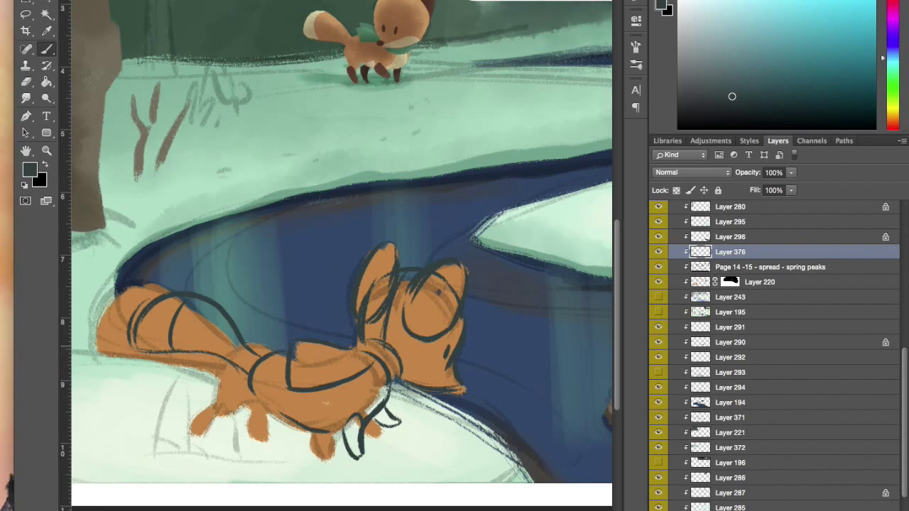
Sketch the foreground fox's hindquarters, hind leg and belly line, and refine its front leg
mouse_move(273, 343)
mouse_down()
mouse_move(246, 354)
mouse_move(236, 381)
mouse_up()
mouse_move(269, 348)
mouse_down()
mouse_move(237, 368)
mouse_move(233, 400)
mouse_up()
drag(288, 414, 229, 418)
drag(235, 380, 218, 423)
drag(225, 416, 214, 435)
drag(231, 394, 208, 440)
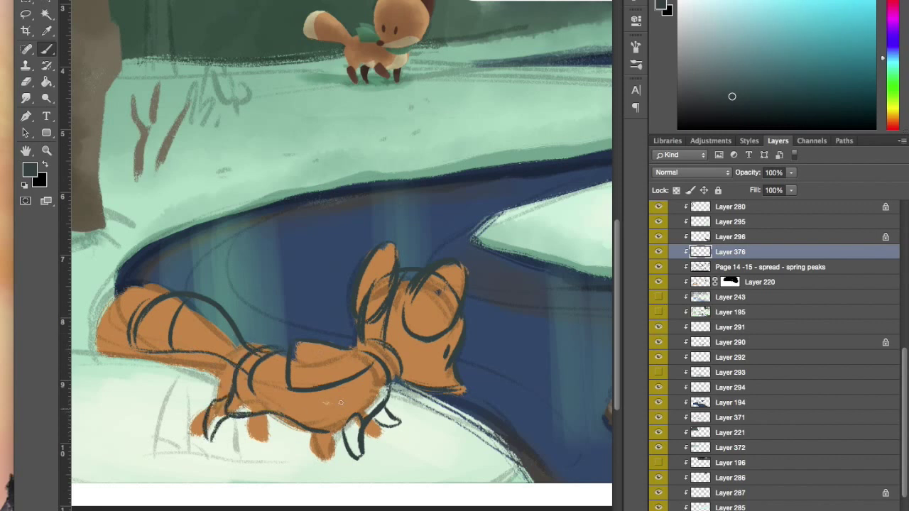
drag(349, 397, 339, 449)
drag(341, 428, 327, 431)
drag(348, 402, 270, 411)
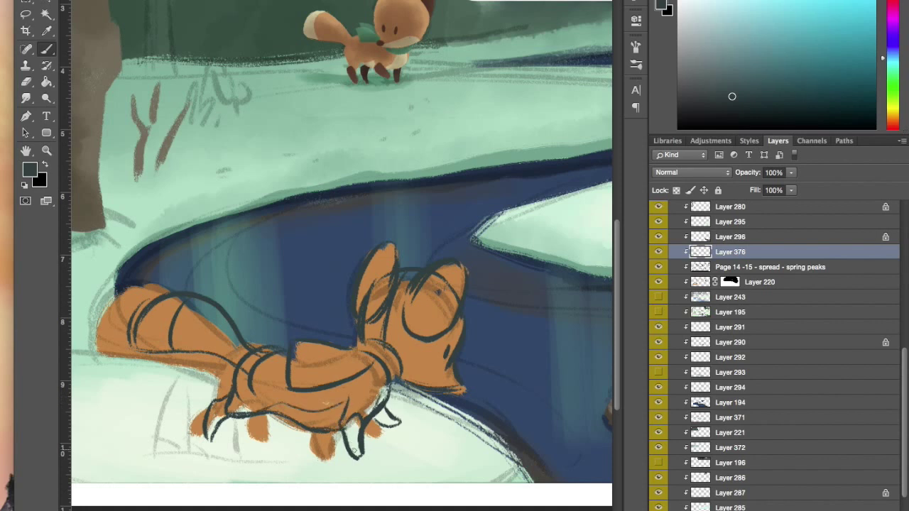
Hide the spring peaks sketch and Layer 220, erase stray body lines on Layer 376 and refine the fox's belly
drag(660, 267, 661, 320)
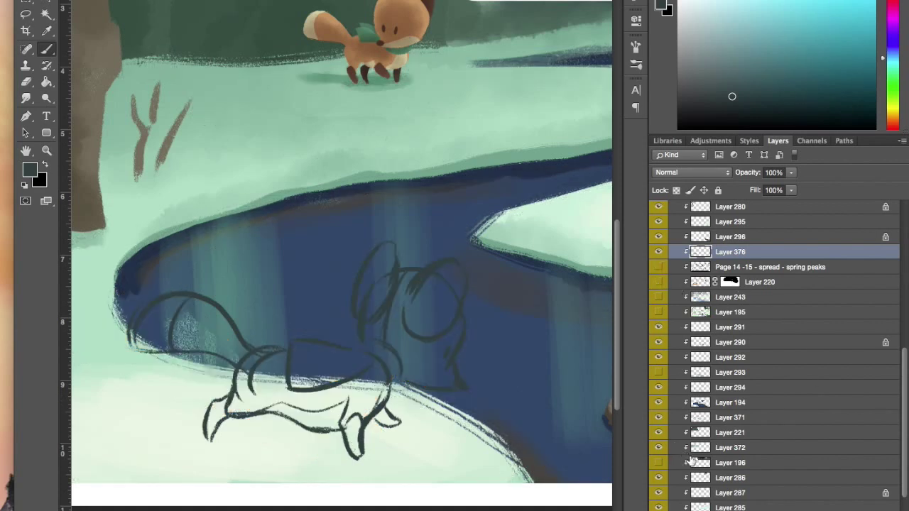
key(e)
mouse_move(270, 357)
mouse_down()
mouse_move(250, 394)
mouse_move(313, 430)
mouse_up()
key(b)
click(656, 267)
click(657, 269)
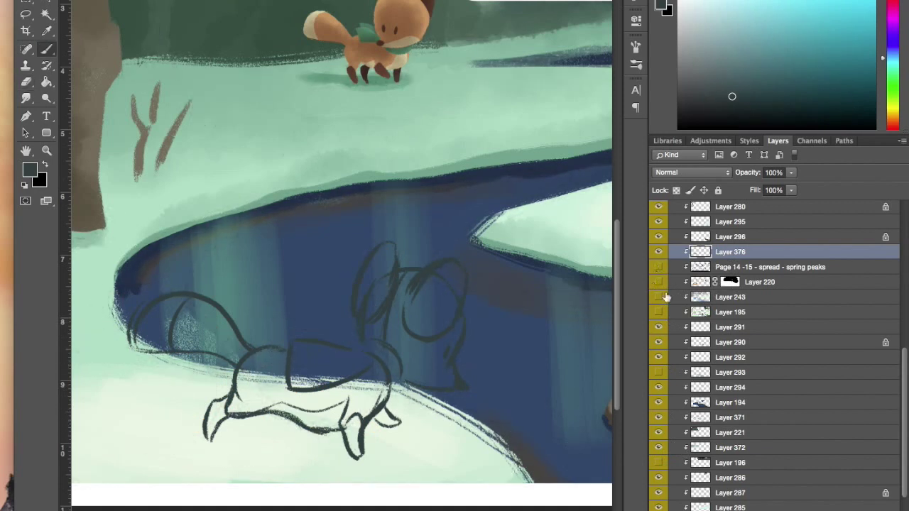
drag(270, 419, 290, 424)
On a new layer, fill the foreground fox's ears, head and muzzle with flat orange-brown based on the small fox's fur colour
key(super+shift+alt+n)
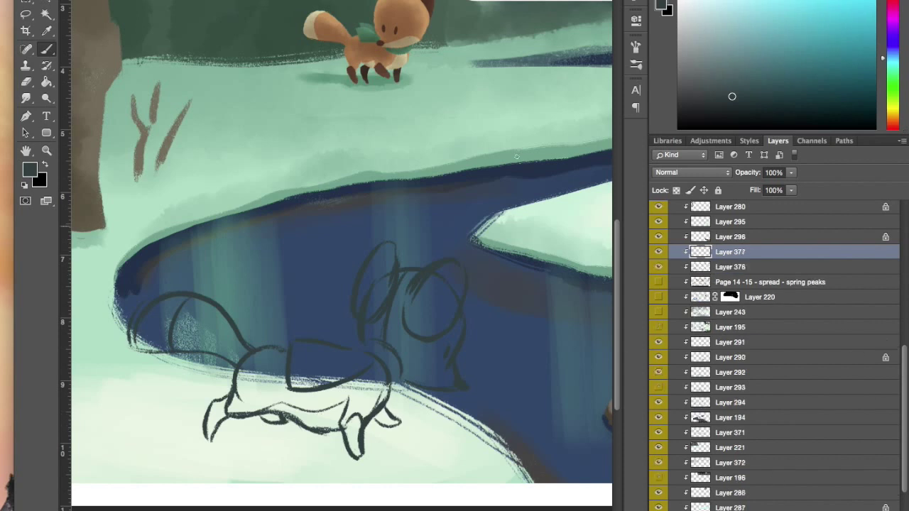
alt+click(403, 38)
drag(819, 32, 822, 40)
drag(420, 302, 425, 328)
key(super+z)
mouse_move(413, 297)
mouse_down()
mouse_move(448, 264)
mouse_move(458, 267)
mouse_move(420, 323)
mouse_move(404, 278)
mouse_move(391, 290)
mouse_move(361, 284)
mouse_move(382, 270)
mouse_move(398, 312)
mouse_move(368, 335)
mouse_move(376, 355)
mouse_move(384, 290)
mouse_up()
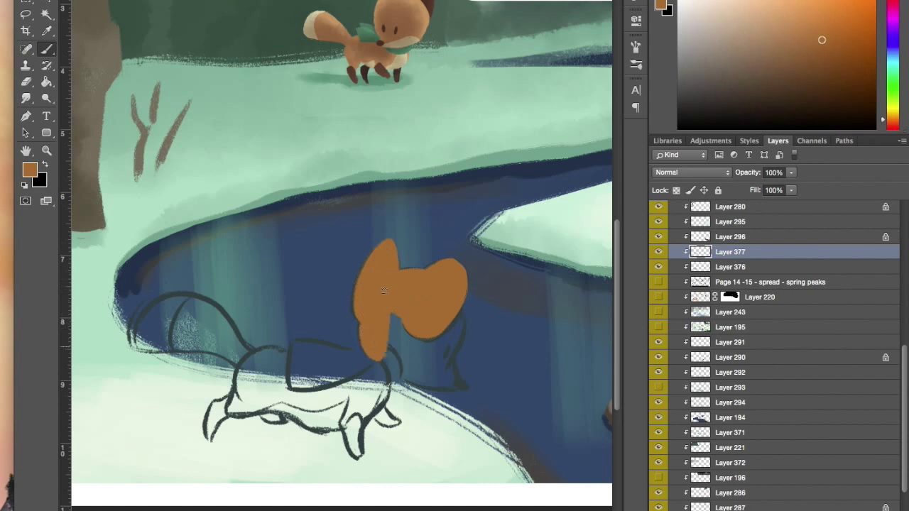
mouse_move(437, 266)
mouse_down()
mouse_move(467, 282)
mouse_move(429, 338)
mouse_move(408, 326)
mouse_move(386, 339)
mouse_move(388, 373)
mouse_up()
mouse_move(464, 308)
mouse_down()
mouse_move(452, 355)
mouse_move(460, 388)
mouse_up()
mouse_move(381, 366)
mouse_down()
mouse_move(451, 385)
mouse_move(427, 352)
mouse_move(453, 374)
mouse_up()
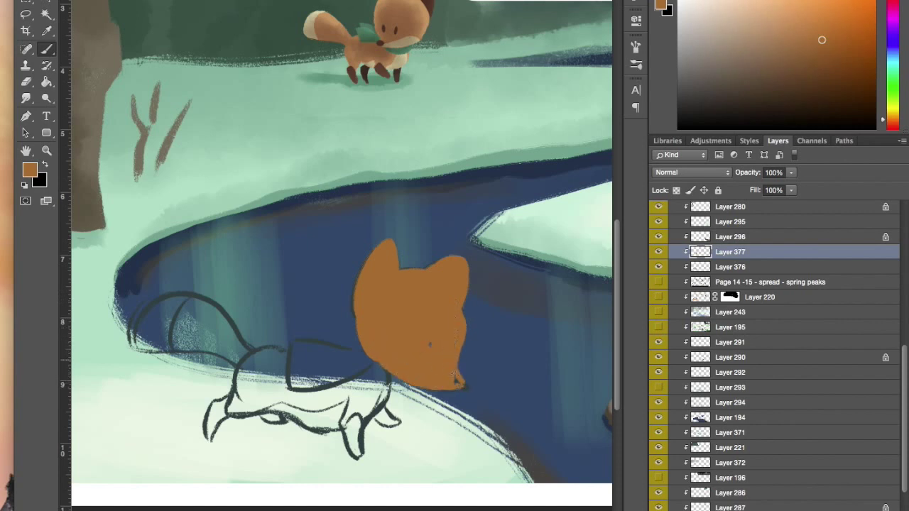
On a new layer beneath the head, fill the fox's body, near legs and tail with flat orange-brown
click(777, 270)
click(871, 509)
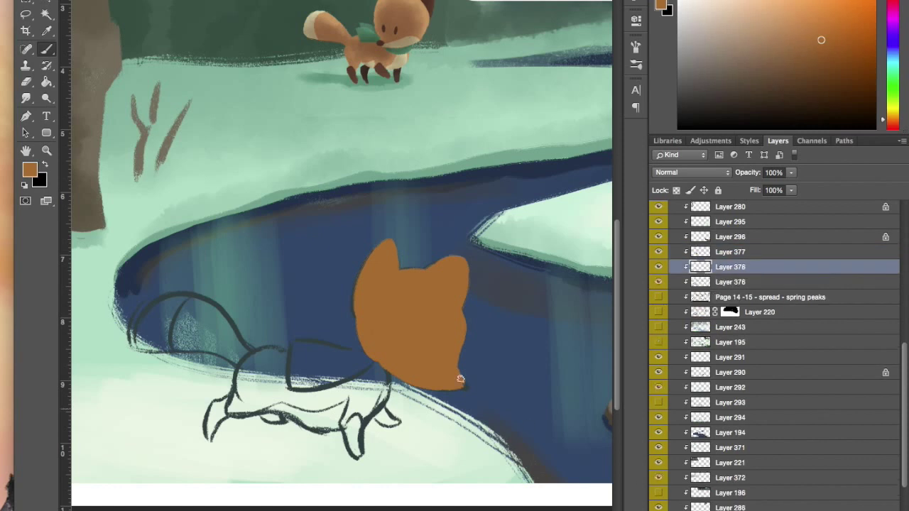
mouse_move(392, 377)
mouse_down()
mouse_move(346, 455)
mouse_move(345, 399)
mouse_move(383, 371)
mouse_up()
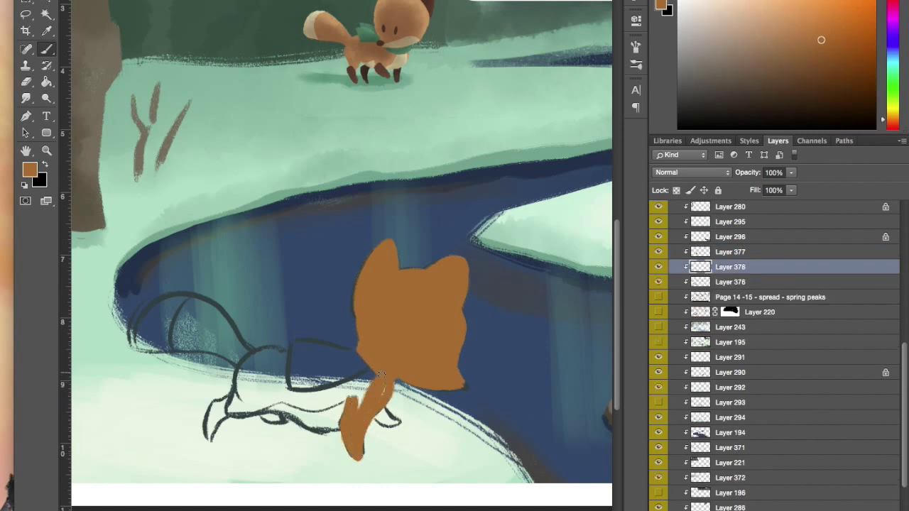
mouse_move(361, 349)
mouse_down()
mouse_move(289, 353)
mouse_move(234, 373)
mouse_move(215, 438)
mouse_up()
mouse_move(220, 400)
mouse_down()
mouse_move(246, 401)
mouse_move(210, 440)
mouse_move(230, 411)
mouse_move(325, 415)
mouse_move(328, 426)
mouse_move(344, 428)
mouse_move(264, 399)
mouse_move(235, 409)
mouse_move(237, 380)
mouse_move(254, 362)
mouse_move(310, 364)
mouse_move(278, 363)
mouse_move(252, 379)
mouse_move(334, 410)
mouse_move(381, 356)
mouse_move(299, 356)
mouse_move(321, 367)
mouse_move(370, 345)
mouse_move(339, 363)
mouse_move(375, 370)
mouse_up()
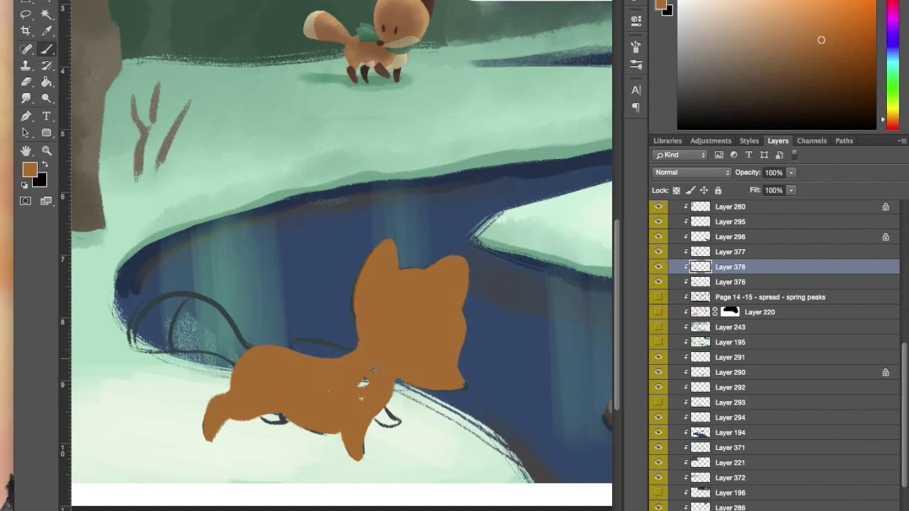
mouse_move(245, 348)
mouse_down()
mouse_move(142, 314)
mouse_move(148, 306)
mouse_move(132, 346)
mouse_move(246, 370)
mouse_move(187, 298)
mouse_move(211, 344)
mouse_move(163, 344)
mouse_move(150, 326)
mouse_move(149, 340)
mouse_move(184, 342)
mouse_move(159, 308)
mouse_up()
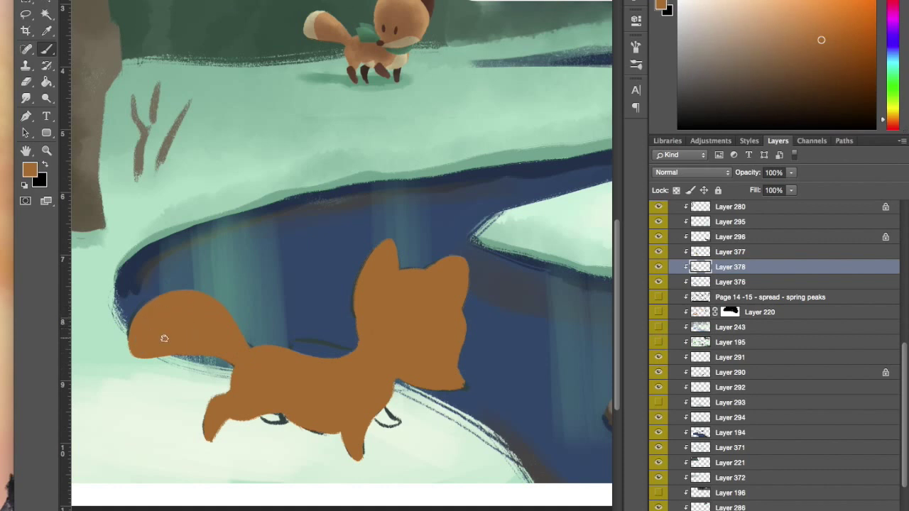
Return to the head on Layer 377 and touch up the back of the fox's head in orange-brown
click(166, 1)
click(166, 1)
key(alt+bracketright)
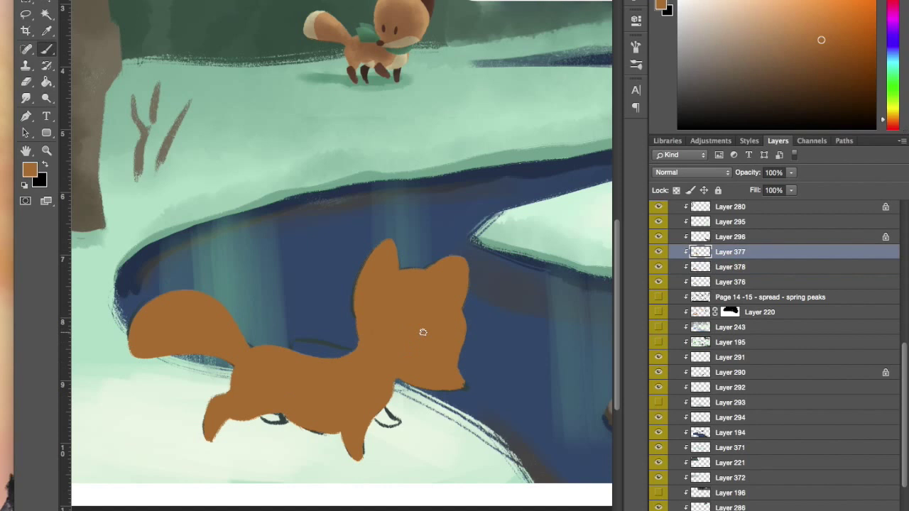
click(166, 2)
click(167, 1)
drag(369, 319, 369, 343)
Paint the fox's two far legs on a new layer beneath the body, lock its transparency and recolour them dark brown
click(751, 283)
key(super+shift+alt+n)
drag(373, 410, 398, 423)
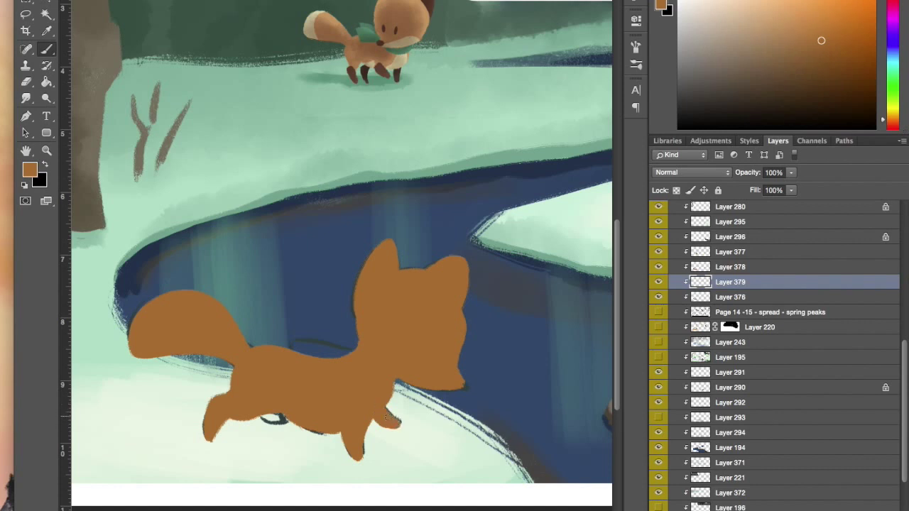
drag(272, 422, 282, 421)
click(770, 97)
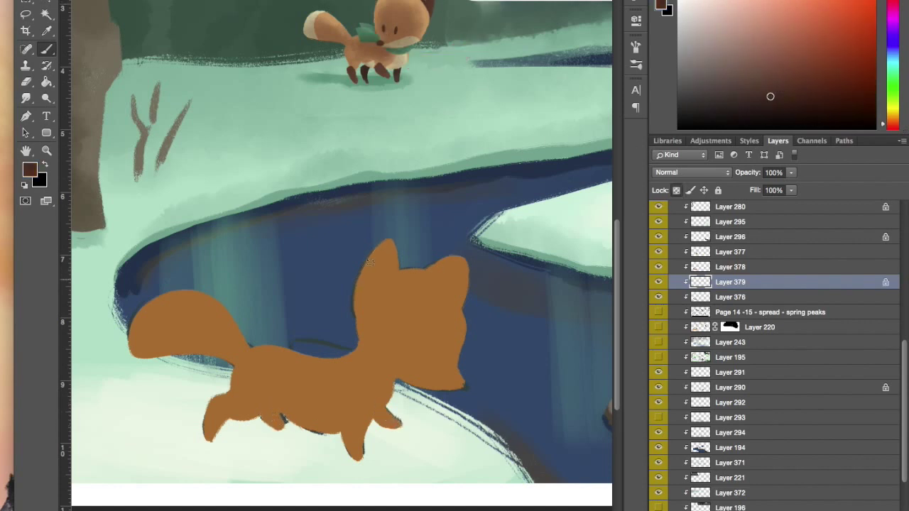
drag(402, 410, 378, 423)
drag(285, 415, 273, 425)
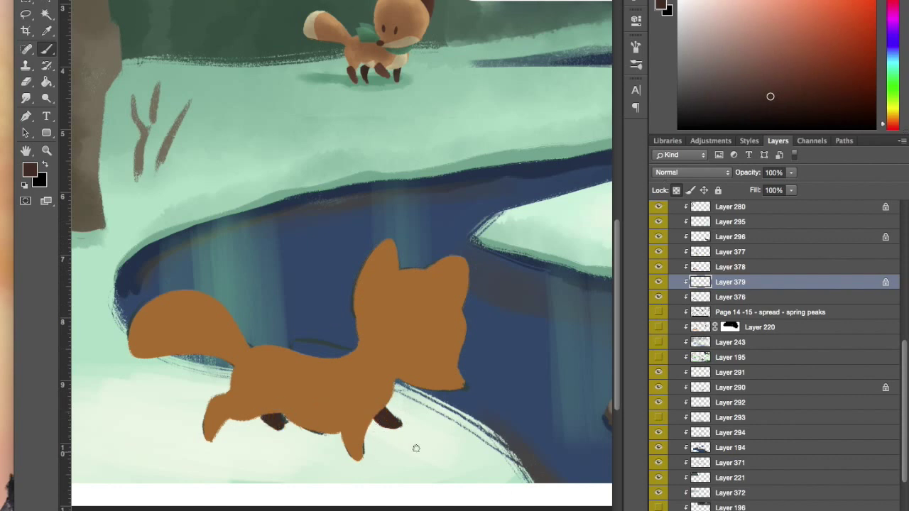
Lock the body layer's transparency, move the Layer 376 sketch above the colour layers and paint the near front and hind legs dark brown
key(alt+bracketright)
key(slash)
drag(348, 425, 359, 452)
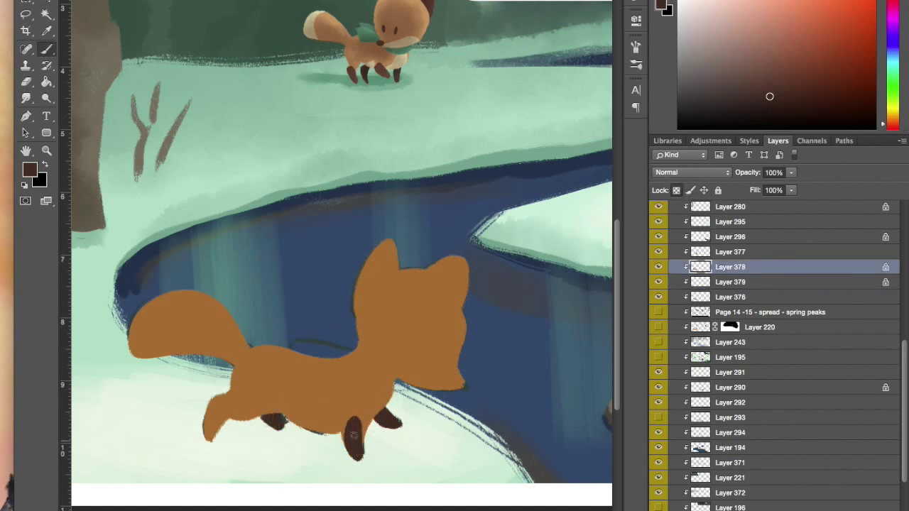
mouse_move(736, 296)
mouse_down()
mouse_move(725, 254)
mouse_move(739, 245)
mouse_up()
click(739, 284)
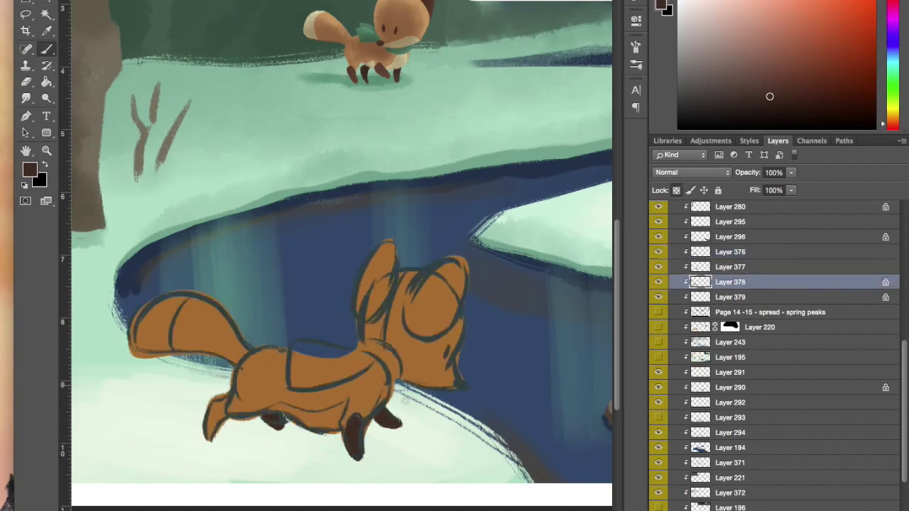
drag(223, 398, 208, 437)
Paint the fox's belly and tail tip in cream on the body layer, Layer 378
alt+click(414, 38)
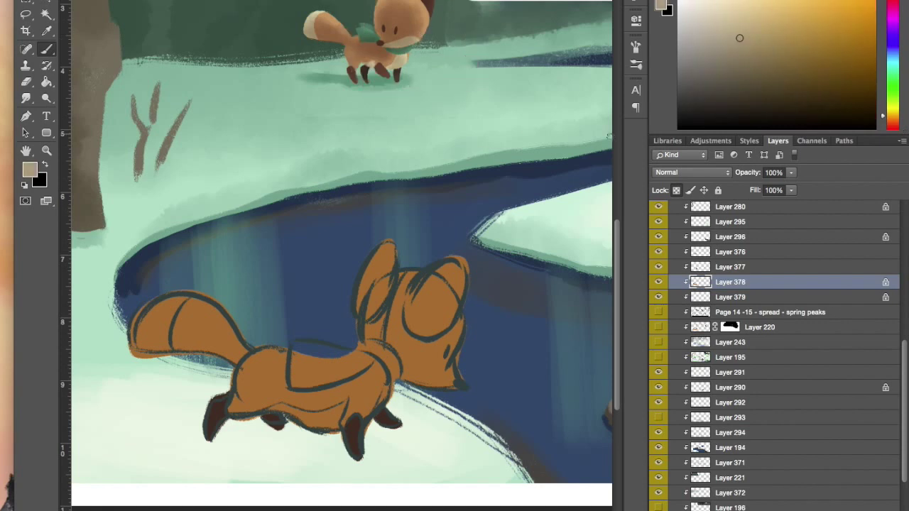
mouse_move(341, 404)
mouse_down()
mouse_move(344, 422)
mouse_move(332, 430)
mouse_move(314, 412)
mouse_move(284, 409)
mouse_move(331, 420)
mouse_up()
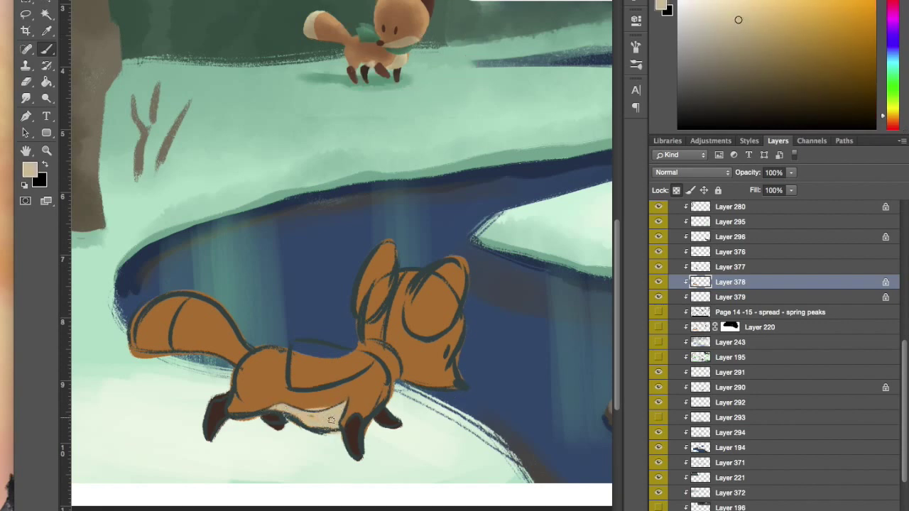
alt+click(331, 393)
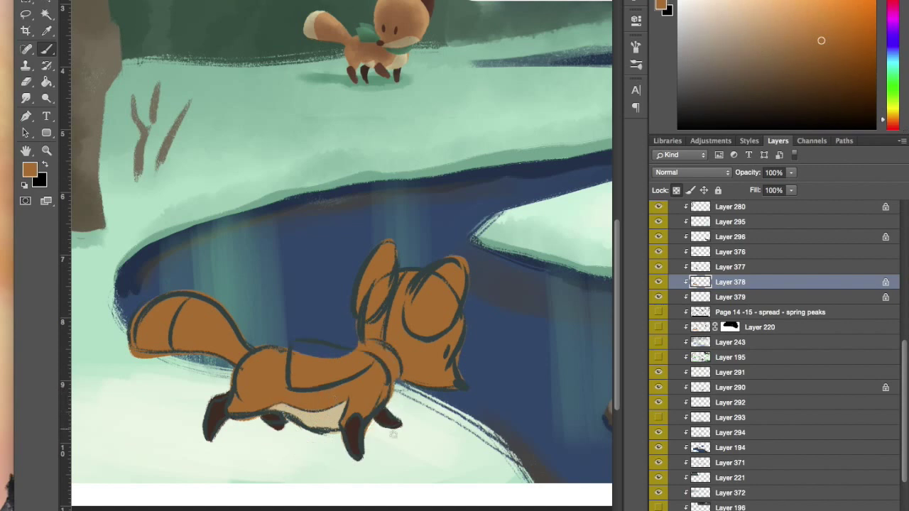
alt+click(334, 419)
mouse_move(134, 313)
mouse_down()
mouse_move(161, 346)
mouse_move(177, 304)
mouse_up()
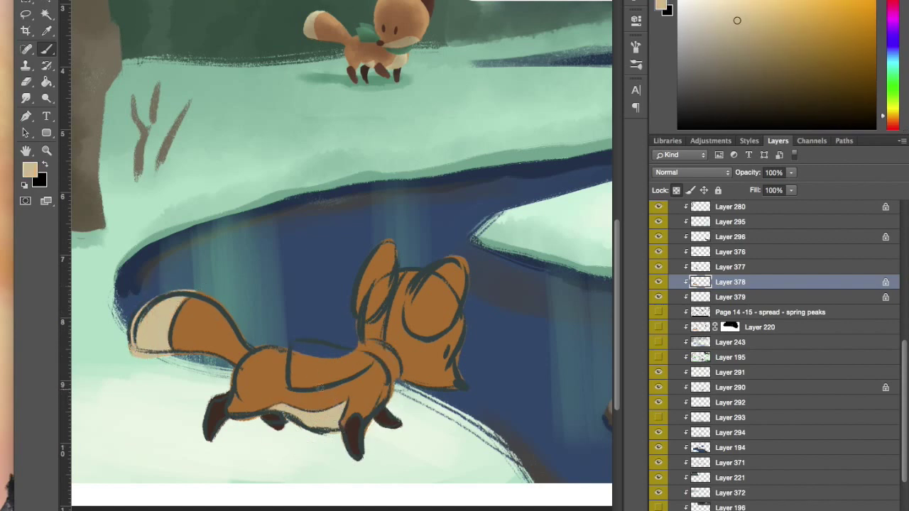
Lock the transparency of the head on Layer 377 and paint both ears dark brown sampled from the legs
click(699, 268)
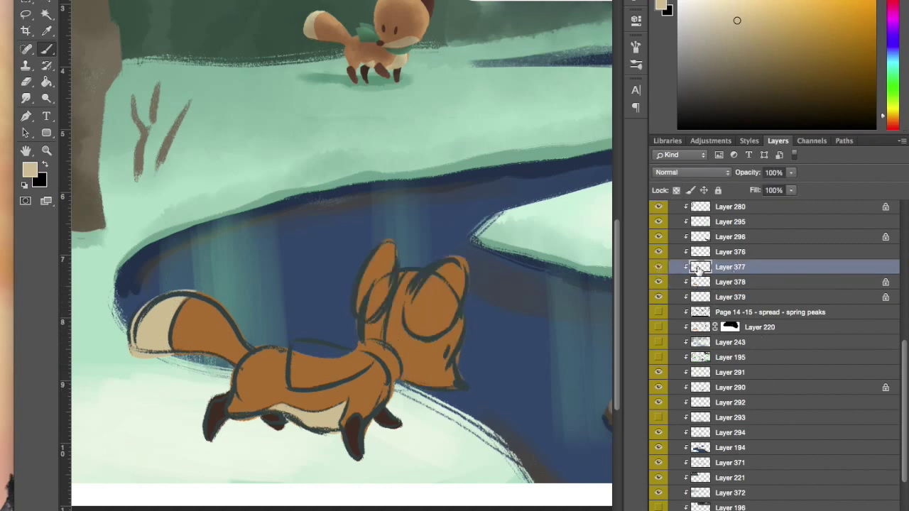
key(e)
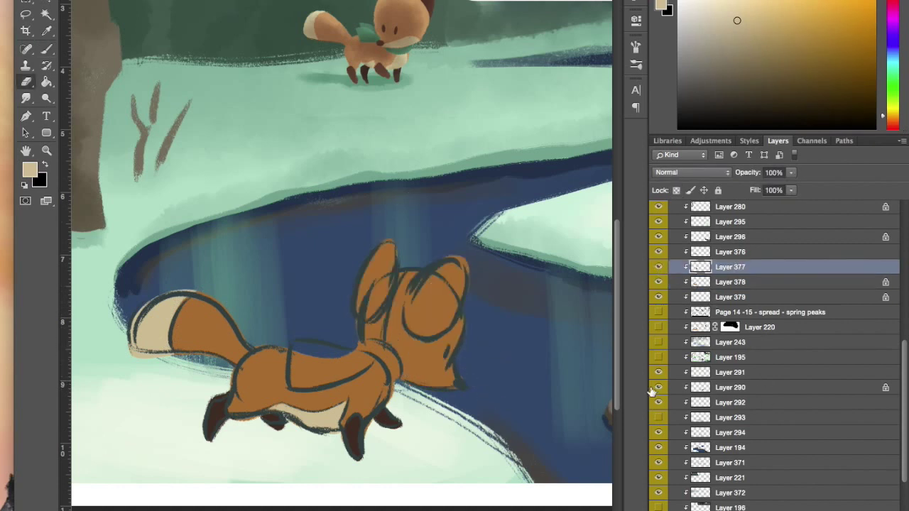
click(677, 190)
click(658, 268)
click(658, 267)
key(b)
alt+click(359, 442)
mouse_move(462, 255)
mouse_down()
mouse_move(437, 327)
mouse_move(458, 255)
mouse_move(427, 305)
mouse_move(436, 309)
mouse_move(462, 286)
mouse_move(459, 303)
mouse_up()
mouse_move(389, 245)
mouse_down()
mouse_move(368, 305)
mouse_move(388, 270)
mouse_up()
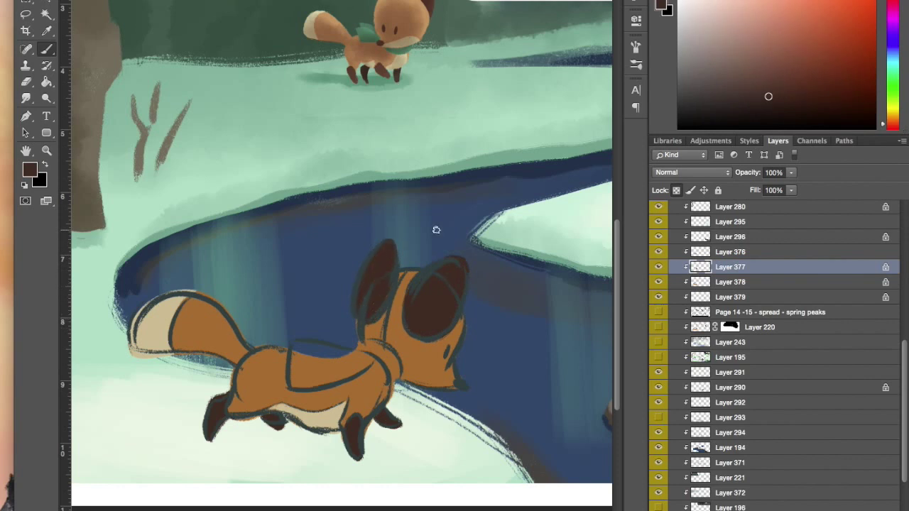
On a new layer above the head, paint the fox's scarf and its trailing end in green sampled near the small fox
click(659, 267)
click(658, 266)
click(745, 254)
click(744, 283)
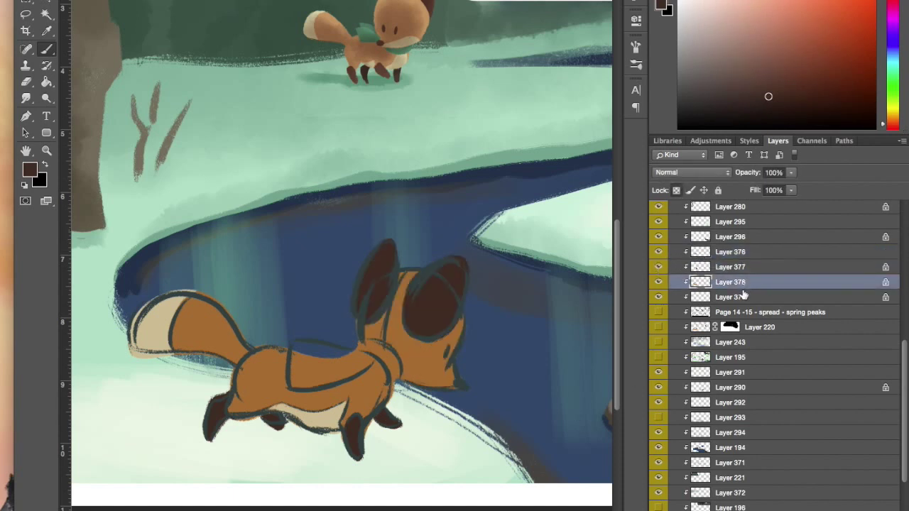
alt+click(420, 75)
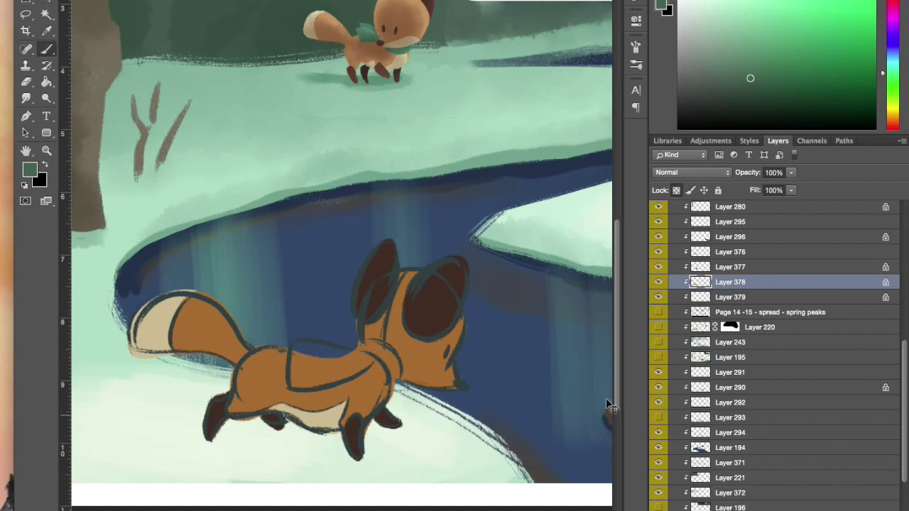
click(664, 269)
click(660, 267)
click(659, 267)
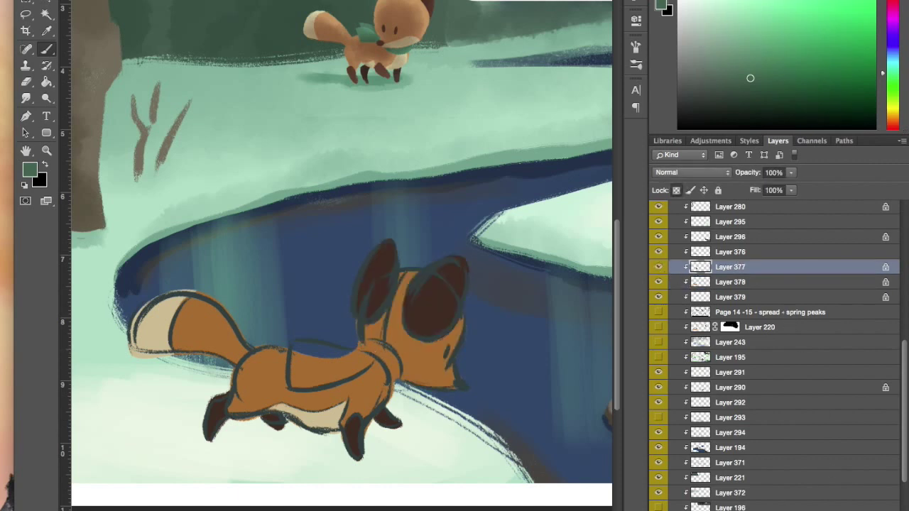
key(super+shift+alt+n)
mouse_move(363, 348)
mouse_down()
mouse_move(395, 376)
mouse_move(388, 358)
mouse_move(301, 380)
mouse_move(299, 349)
mouse_move(359, 353)
mouse_move(311, 370)
mouse_move(300, 354)
mouse_up()
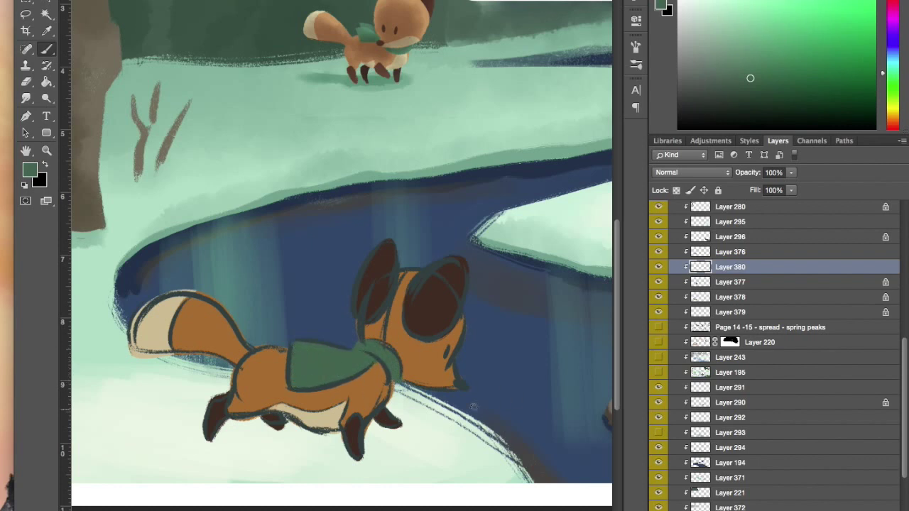
Hide the Layer 376 sketch and clean up the edges of the green scarf and cream tail tip
click(659, 252)
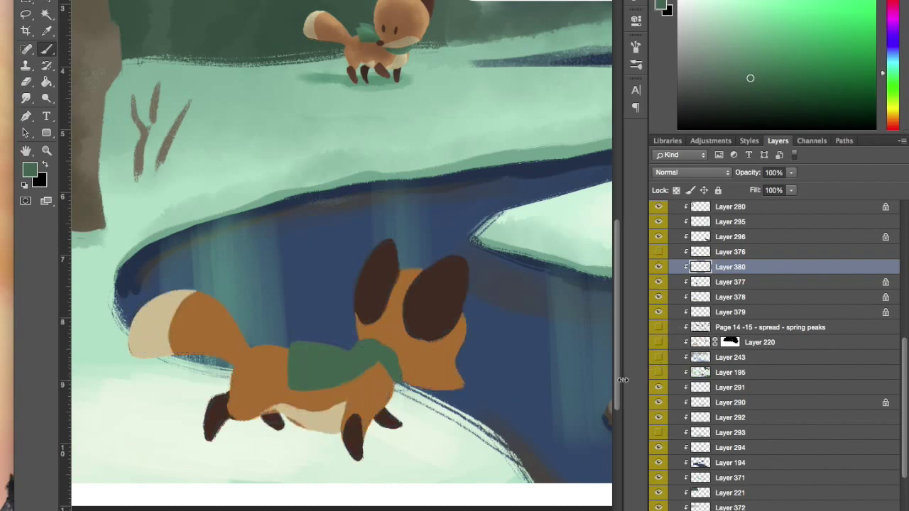
alt+click(365, 346)
key(e)
key(b)
key(e)
key(b)
super+click(170, 323)
alt+click(158, 328)
ctrl+click(437, 322)
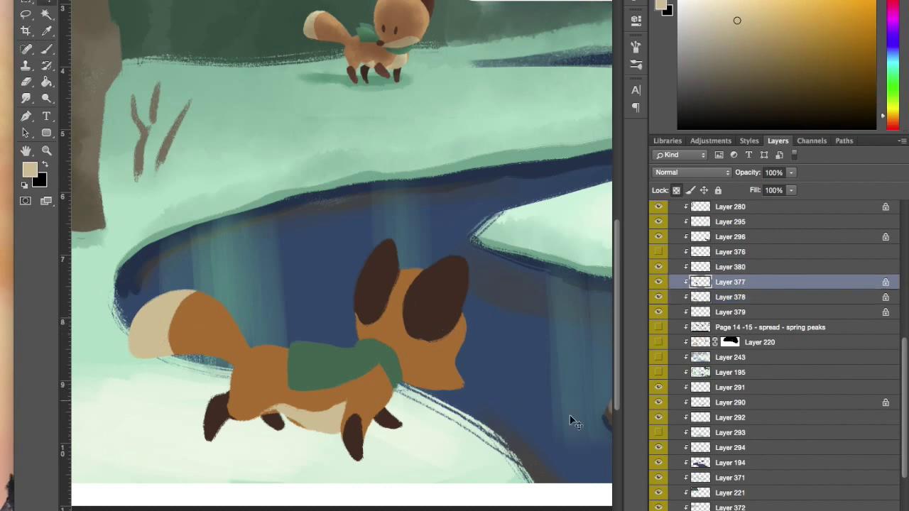
Show the Layer 376 sketch and paint the fox's dark brown eye and nose and its cream lower muzzle on Layer 377
click(658, 252)
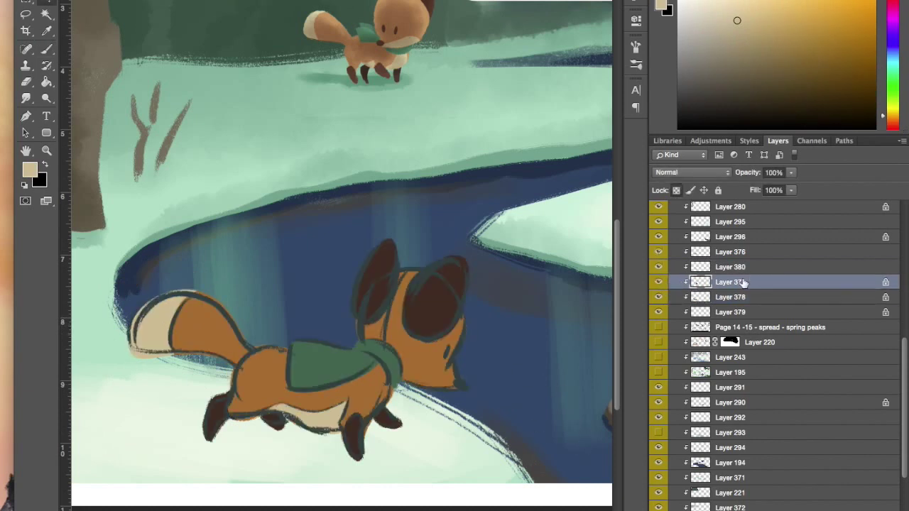
key(b)
alt+click(437, 305)
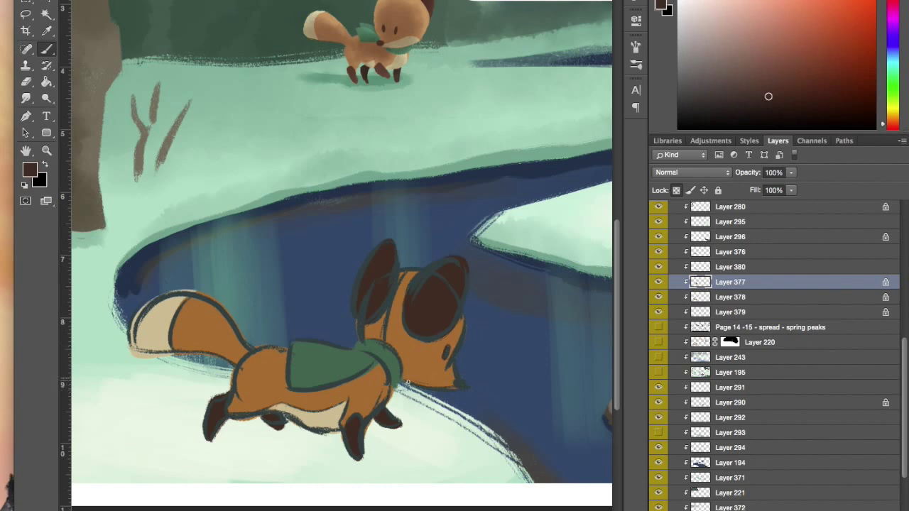
alt+click(332, 418)
mouse_move(434, 377)
mouse_down()
mouse_move(410, 373)
mouse_move(444, 383)
mouse_up()
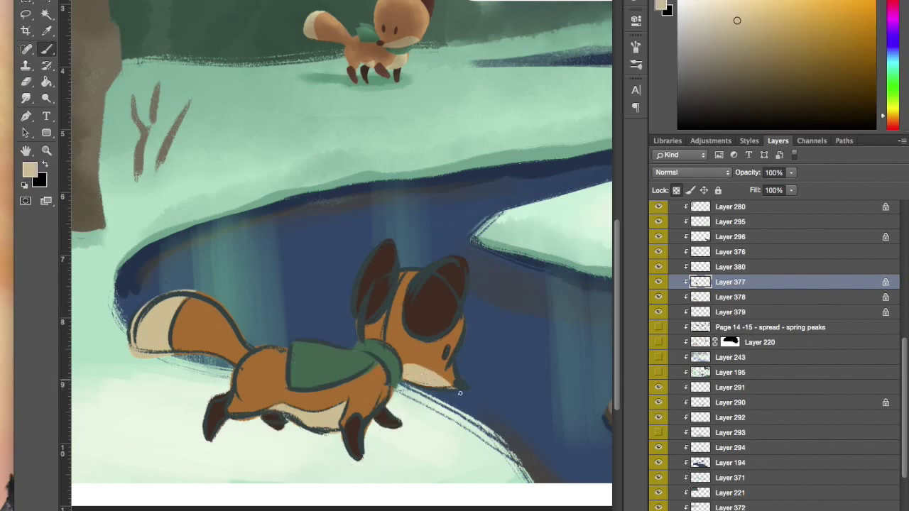
Hide the Layer 376 sketch, unlock the transparent pixels of Layer 377 and free-transform the fox's head
click(660, 253)
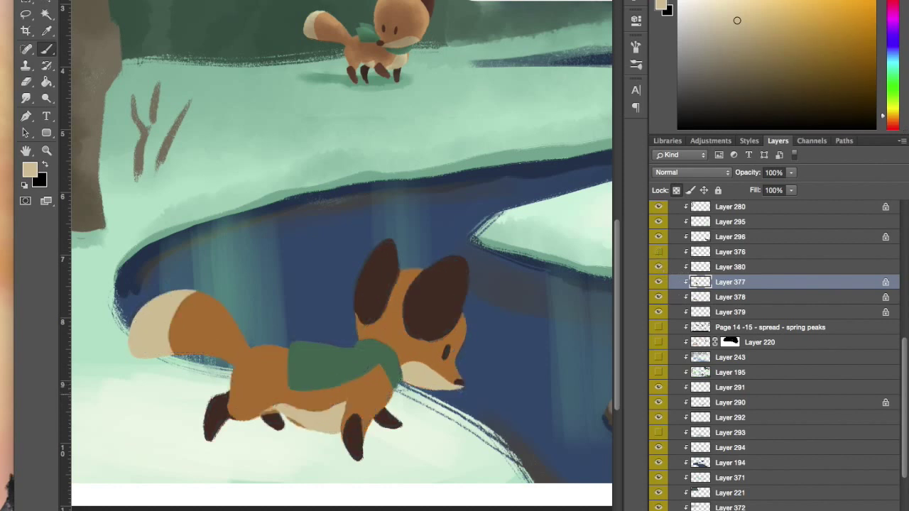
key(v)
click(676, 190)
key(ctrl+t)
key(Return)
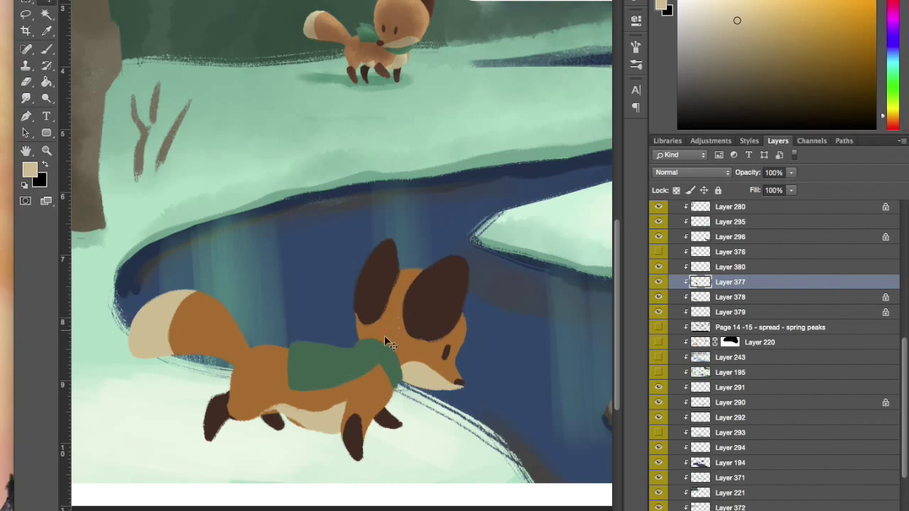
On a new layer above the scarf, sketch corrected ears, head contour, eye and nose in pale mint over the fox's head
key(alt+bracketright)
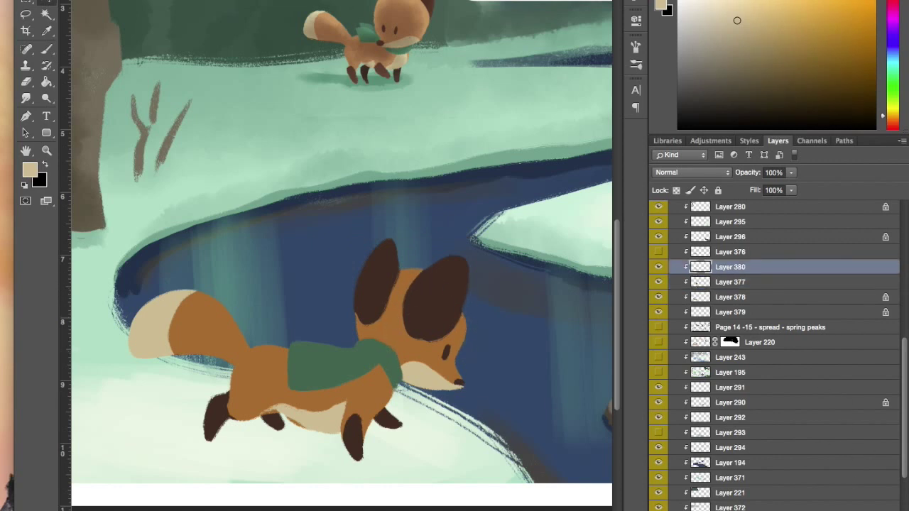
key(ctrl+shift+alt+n)
key(b)
alt+click(474, 243)
mouse_move(360, 337)
mouse_down()
mouse_move(356, 307)
mouse_move(431, 271)
mouse_up()
mouse_move(444, 280)
mouse_down()
mouse_move(466, 331)
mouse_move(450, 356)
mouse_up()
mouse_move(395, 321)
mouse_down()
mouse_move(402, 277)
mouse_move(435, 257)
mouse_move(460, 292)
mouse_move(399, 324)
mouse_move(377, 277)
mouse_move(377, 245)
mouse_move(397, 270)
mouse_move(383, 325)
mouse_up()
key(e)
key(b)
mouse_move(452, 342)
mouse_down()
mouse_move(467, 382)
mouse_move(447, 390)
mouse_move(471, 382)
mouse_up()
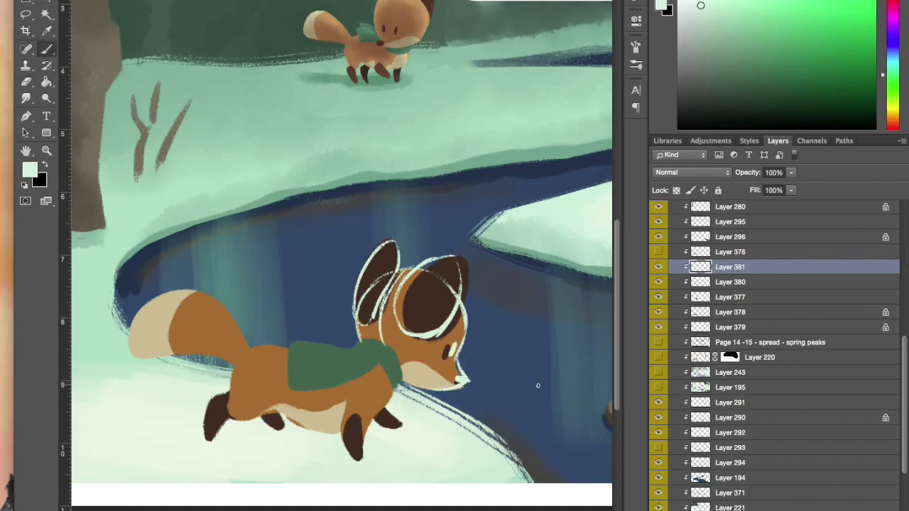
Compare the head with and without the mint sketch, and paint over the old eye on Layer 377 in sampled orange-brown
click(660, 267)
click(660, 267)
click(660, 266)
click(660, 266)
click(659, 297)
click(659, 297)
click(728, 297)
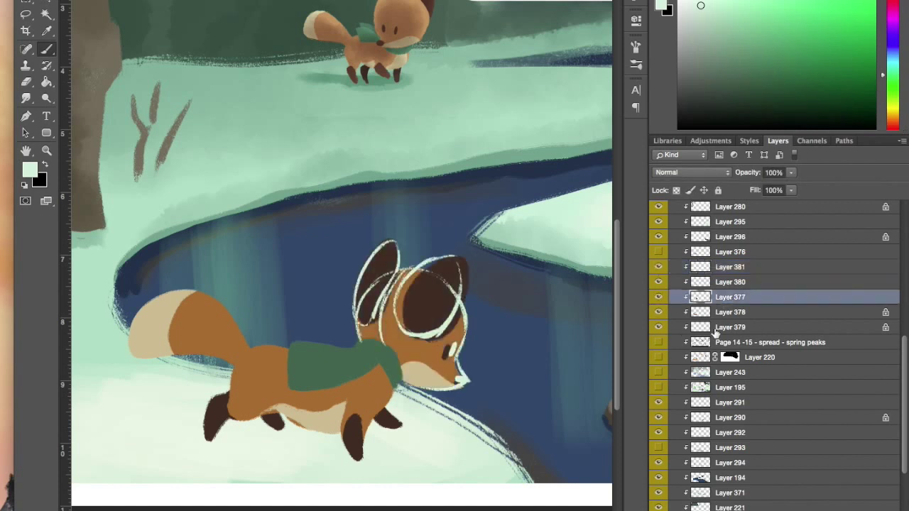
alt+click(441, 353)
mouse_move(441, 353)
mouse_down()
mouse_move(449, 346)
mouse_move(460, 369)
mouse_up()
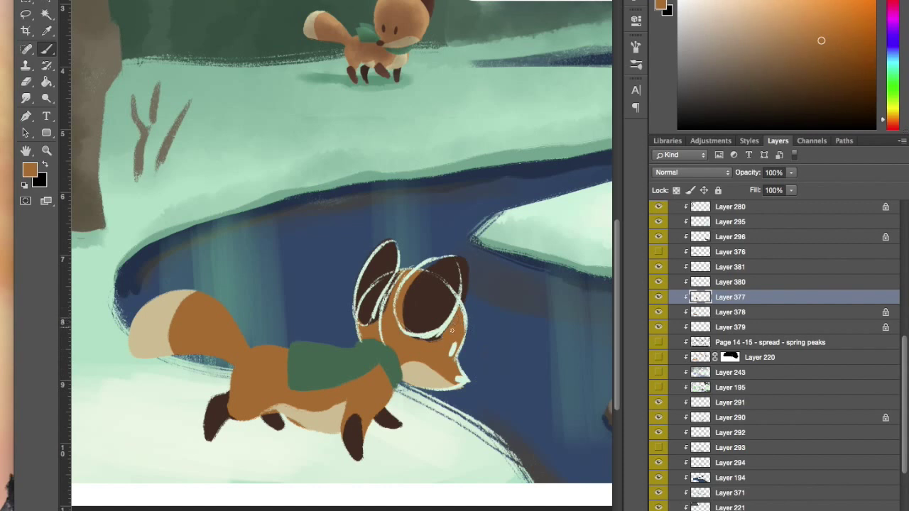
Reshape the fox's near ear on Layer 377 in sampled dark brown following the mint sketch, hide the Layer 381 sketch and clean up the ear's edge
key(e)
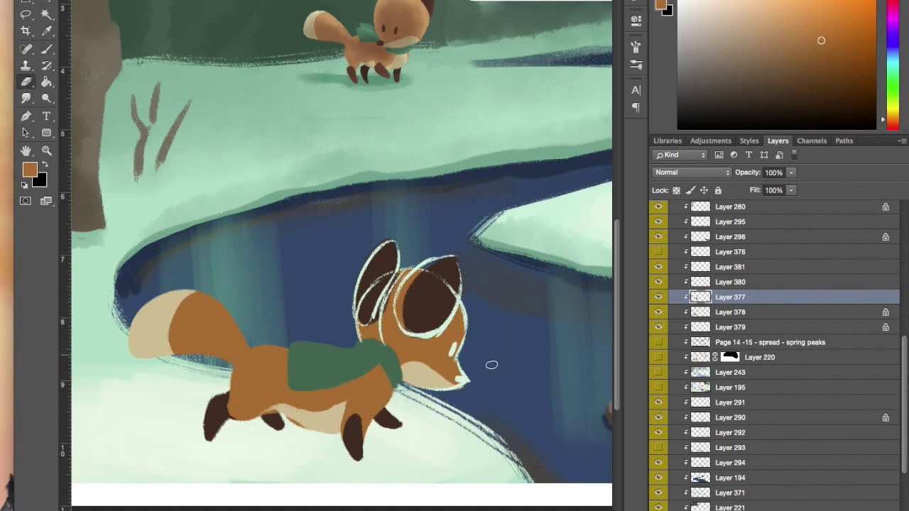
key(b)
alt+click(426, 295)
drag(402, 328, 398, 282)
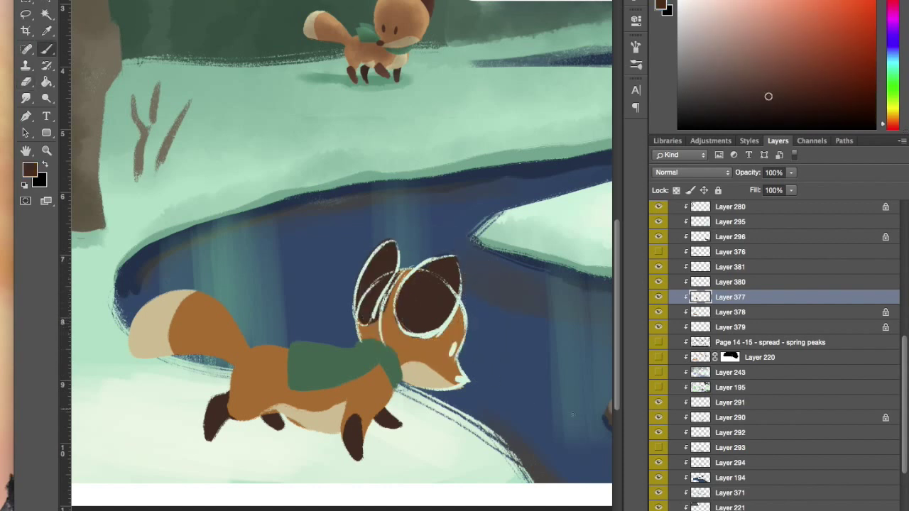
click(659, 267)
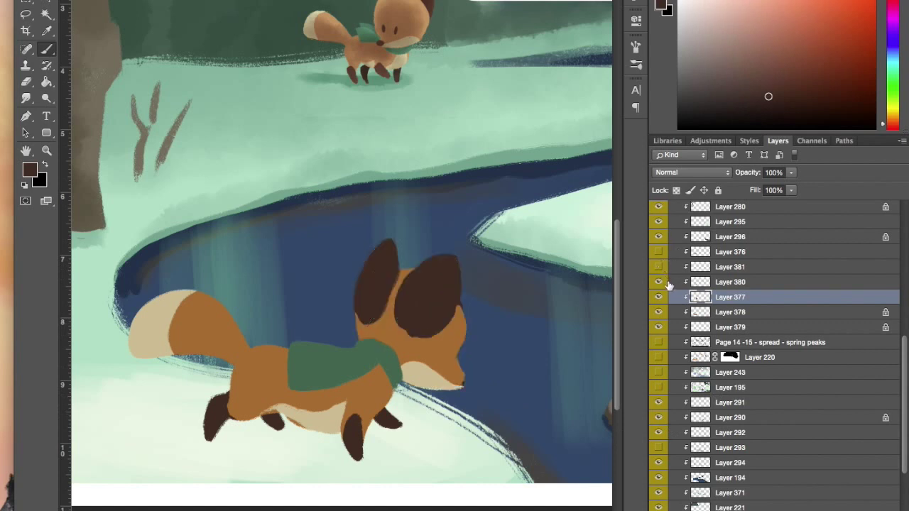
alt+click(458, 303)
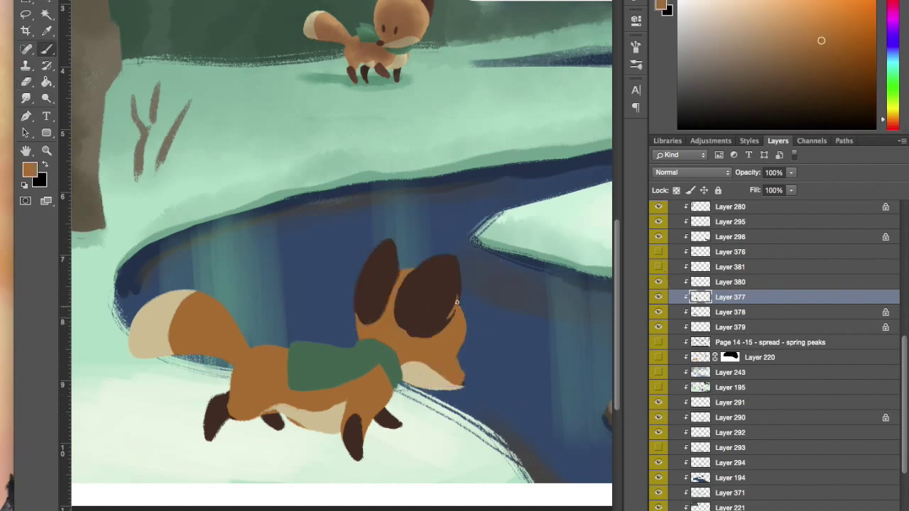
alt+click(457, 297)
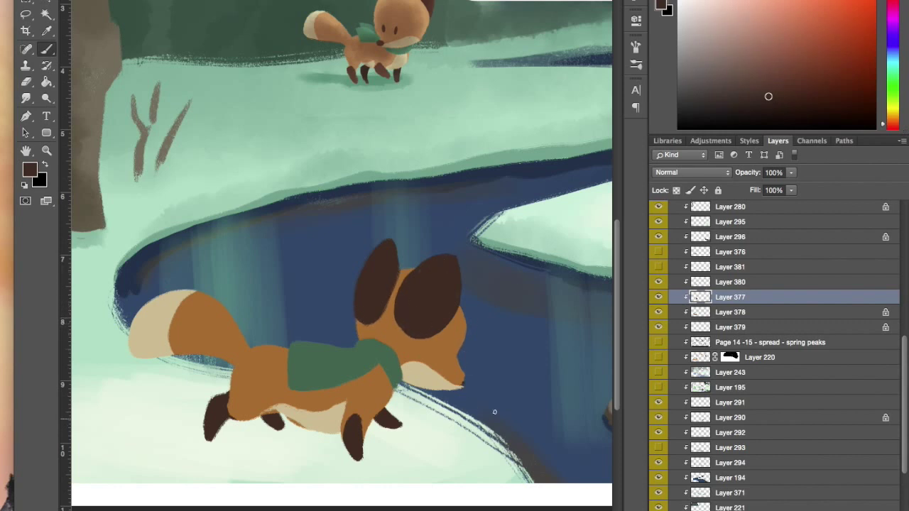
Refine the fox's face and snout contour on Layer 377 in sampled orange-brown, painting over the old nose
alt+click(455, 355)
key(e)
key(b)
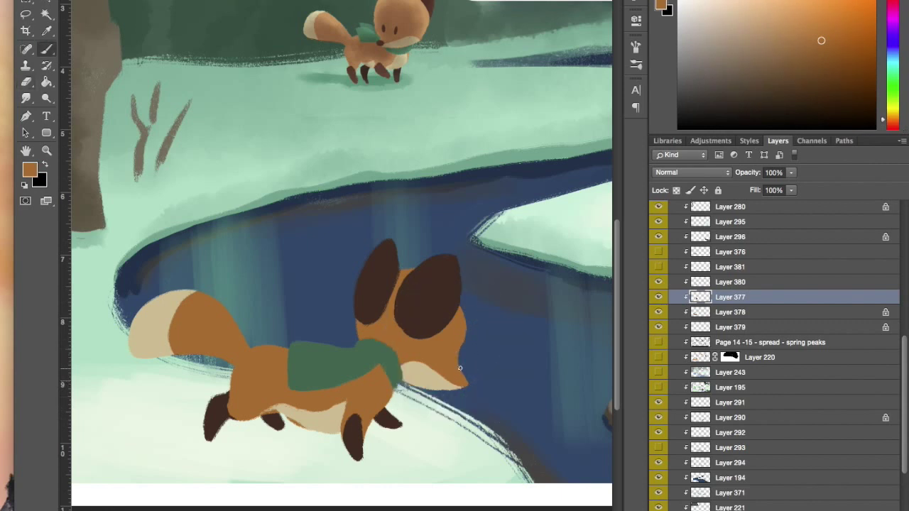
Paint the fox's dark brown eye and nose using the Layer 381 sketch as a guide, hide the sketch and trim the nose with orange-brown
click(666, 267)
alt+click(437, 309)
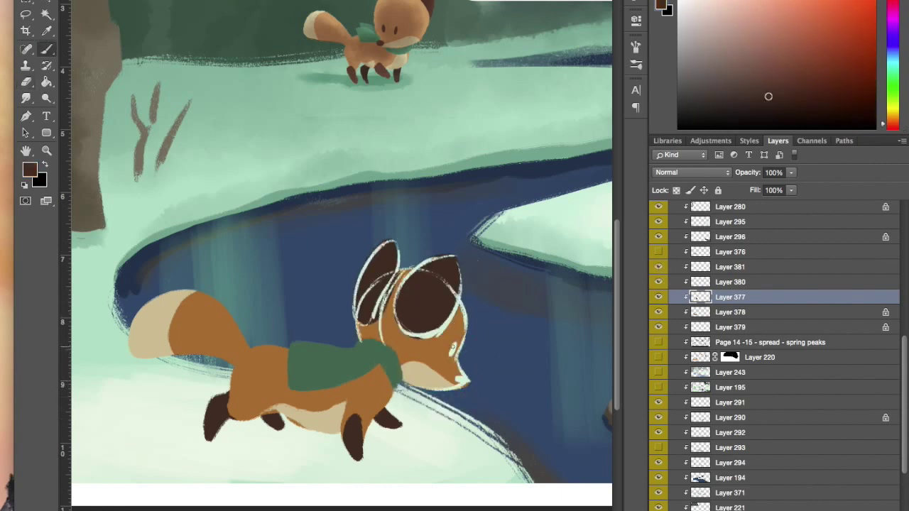
click(658, 266)
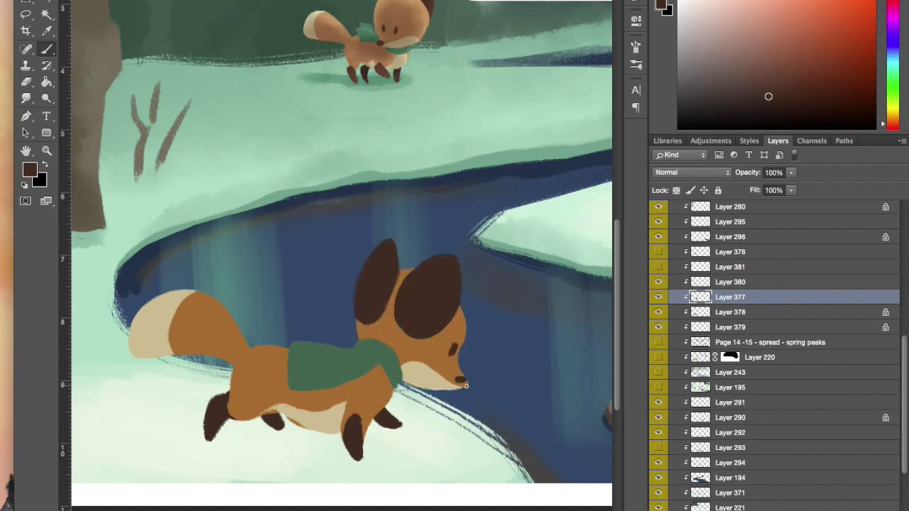
alt+click(465, 373)
alt+click(451, 378)
Lock the transparent pixels of Layer 377 and touch up the fox's lower muzzle in sampled cream
key(slash)
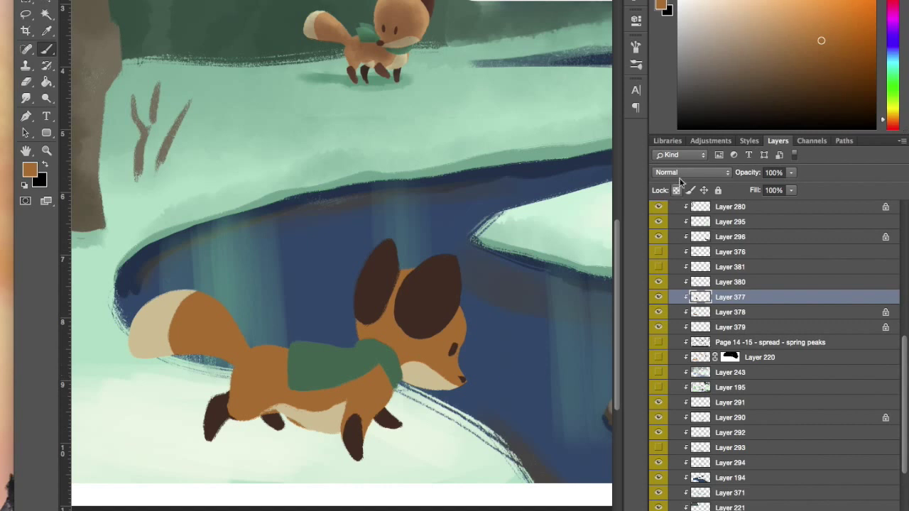
alt+click(454, 348)
alt+click(445, 382)
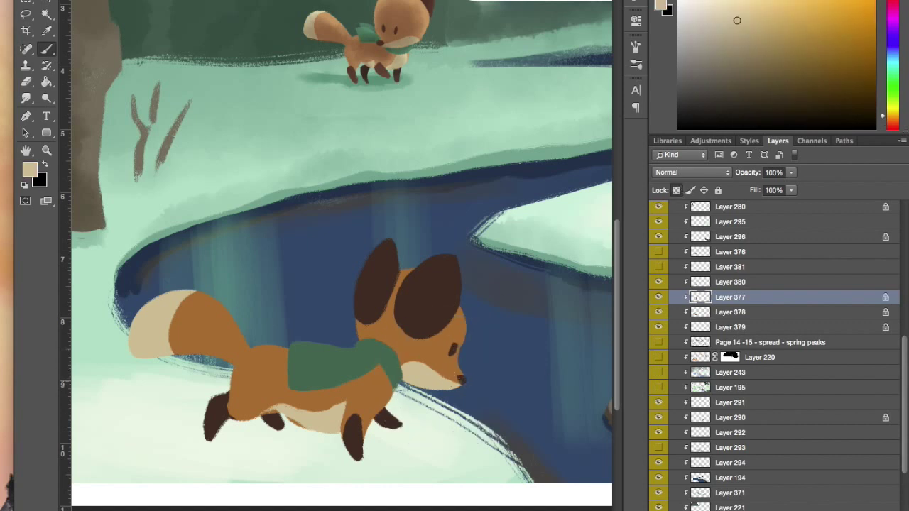
drag(462, 384, 402, 366)
Switch to Layer 378 and touch up the fox's near front leg in sampled dark brown
super+click(359, 450)
alt+click(359, 450)
mouse_move(363, 441)
mouse_down()
mouse_move(355, 413)
mouse_move(345, 443)
mouse_up()
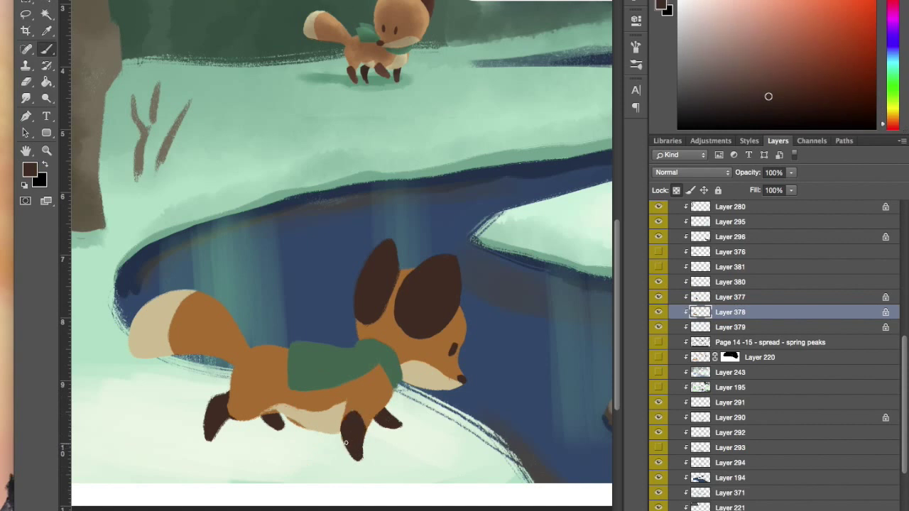
Refine the fox's belly patch on Layer 378 with sampled cream and orange-brown
alt+click(236, 393)
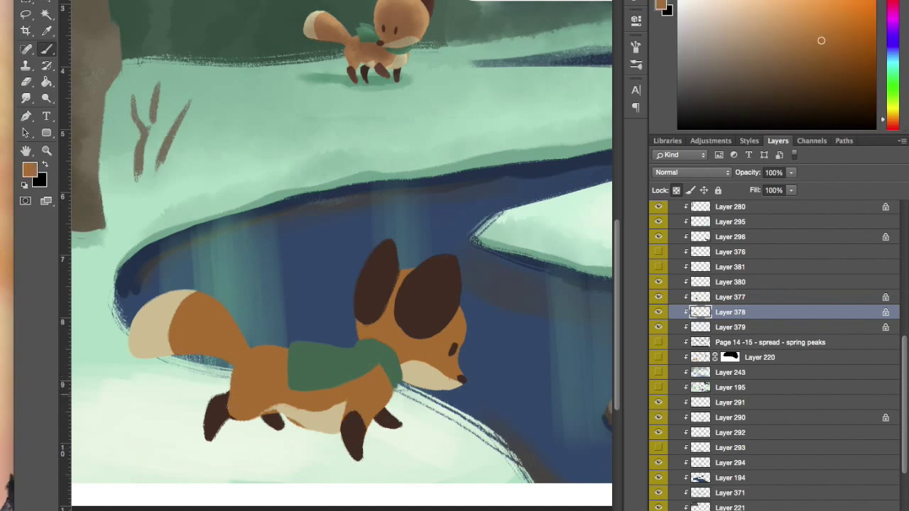
alt+click(321, 420)
mouse_move(310, 429)
mouse_down()
mouse_move(278, 408)
mouse_move(257, 416)
mouse_up()
alt+click(244, 420)
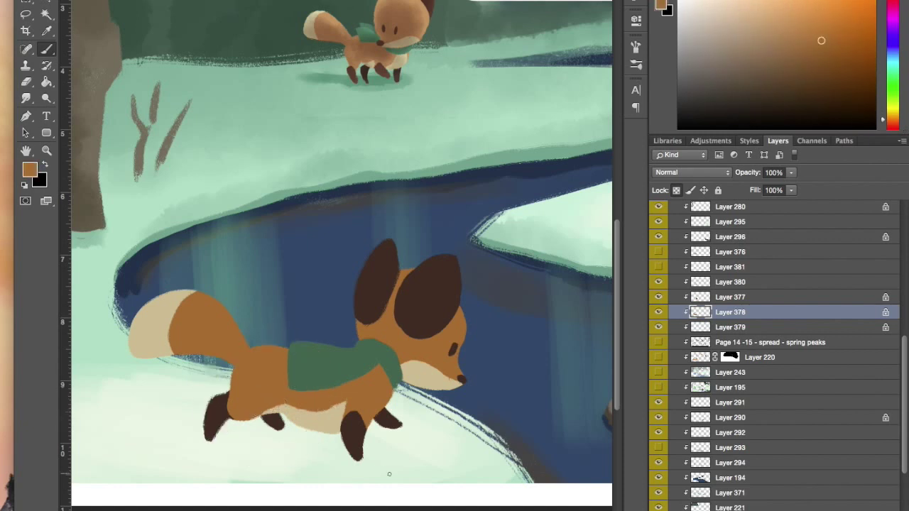